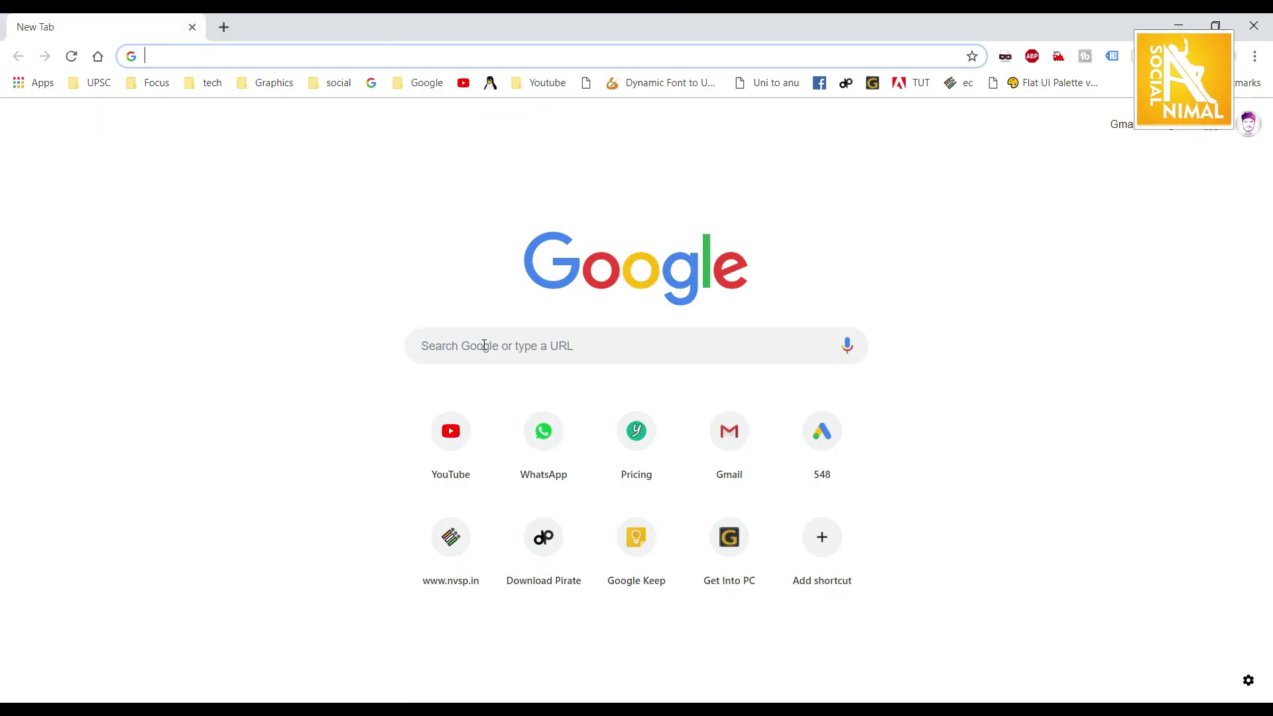
Step: Search Google for 'google earth studio' and open the Google Earth Studio result
{"action": "left_click", "coordinate": [484, 345]}
{"action": "type", "text": "googl"}
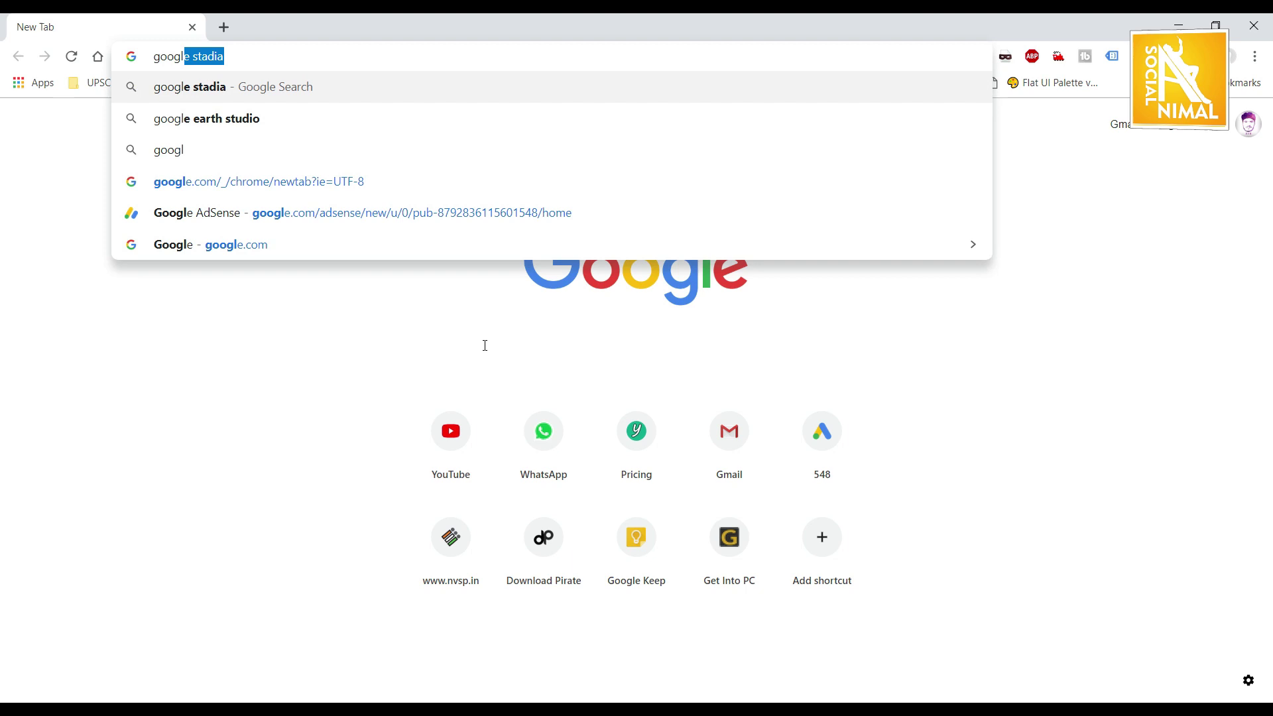
{"action": "type", "text": "e earth studio"}
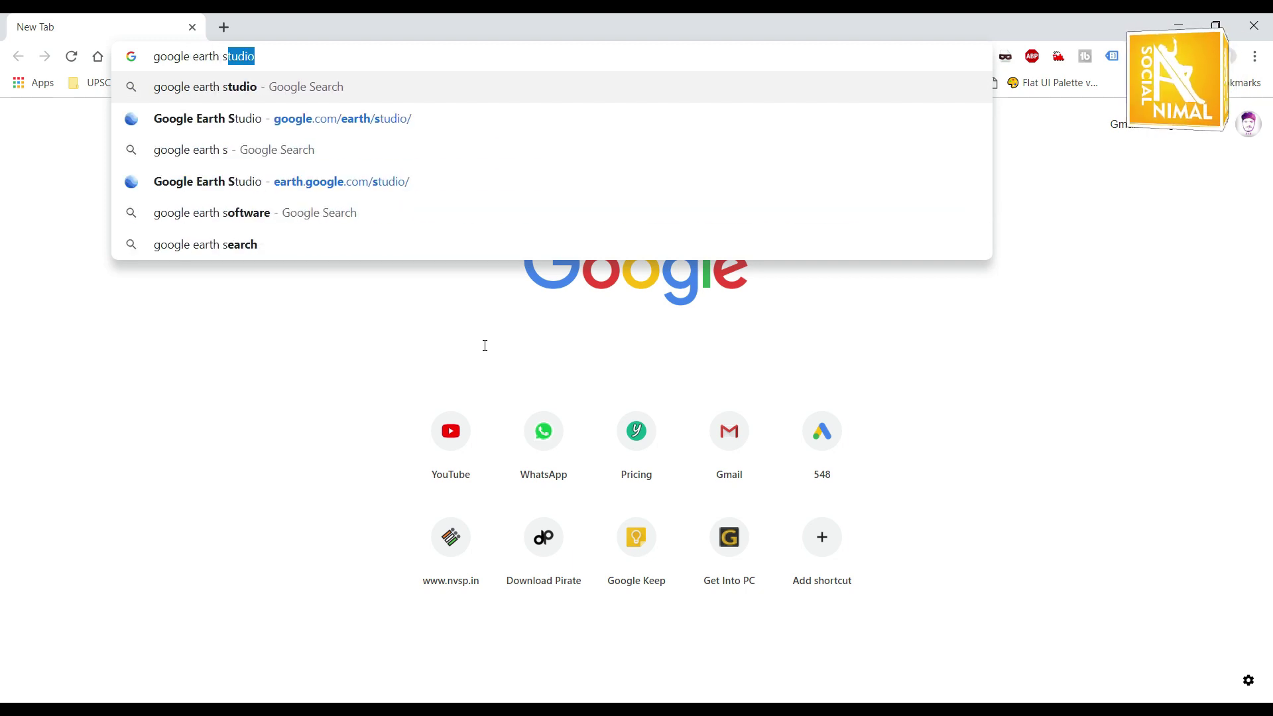
{"action": "key", "text": "Return"}
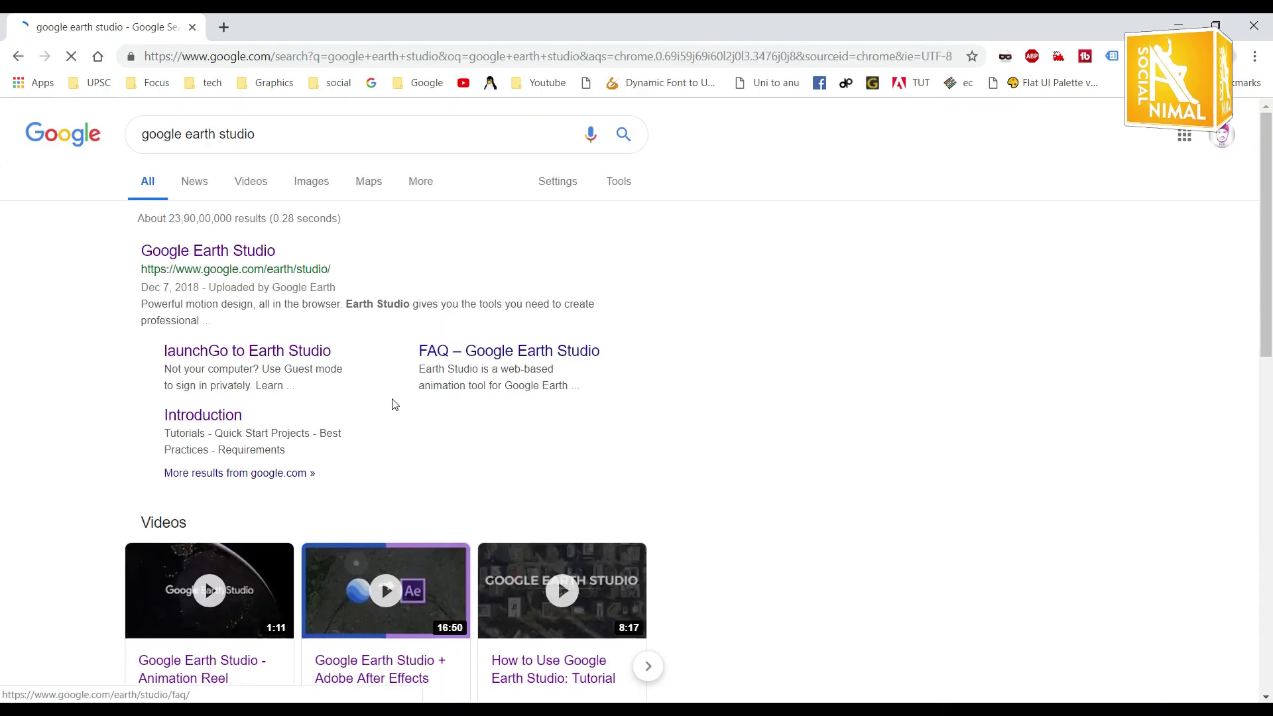
{"action": "left_click", "coordinate": [242, 256]}
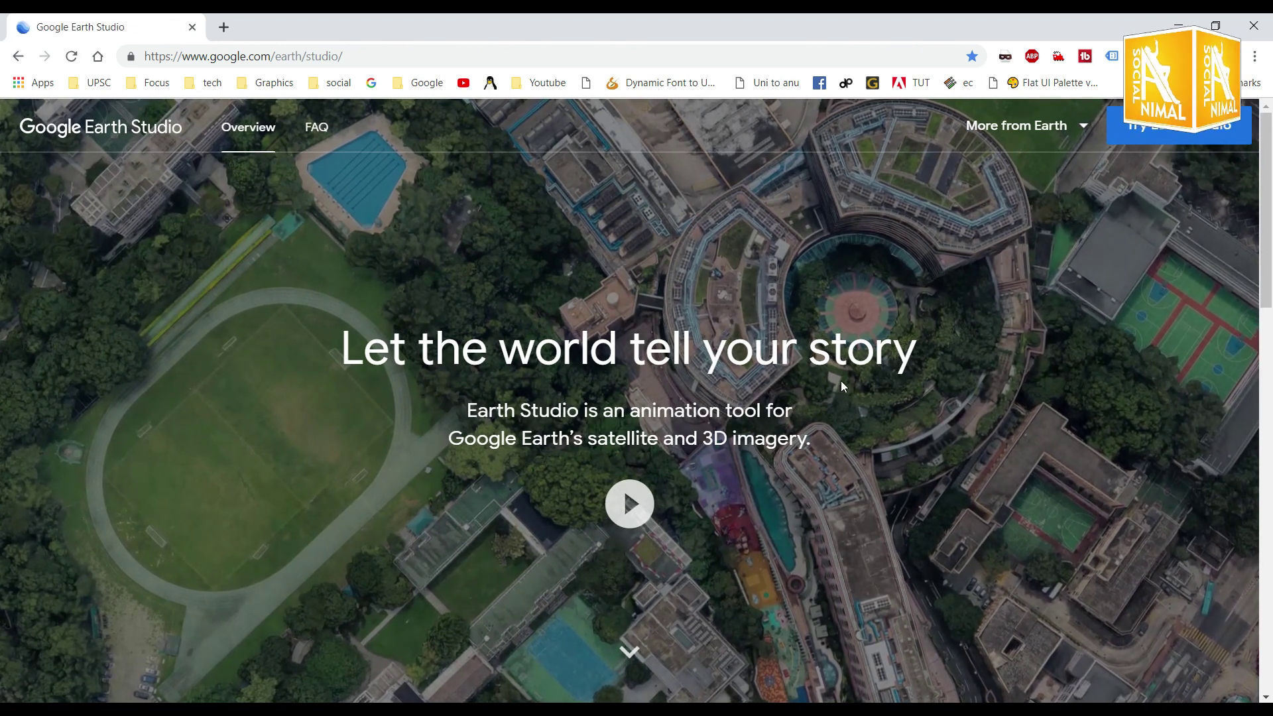
Step: Scroll down the Google Earth Studio overview page to the Try Earth Studio option
{"action": "scroll", "coordinate": [840, 380], "scroll_direction": "down", "scroll_amount": 15}
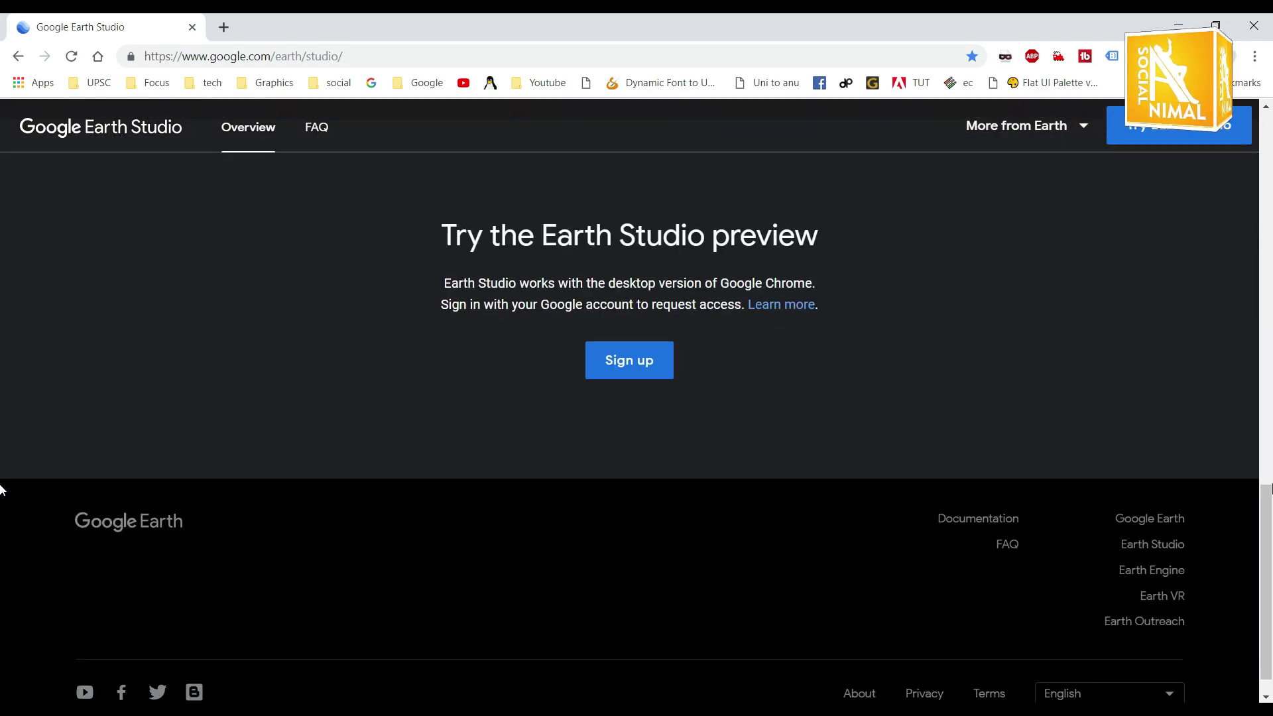
{"action": "left_click_drag", "start_coordinate": [1267, 489], "coordinate": [1267, 126]}
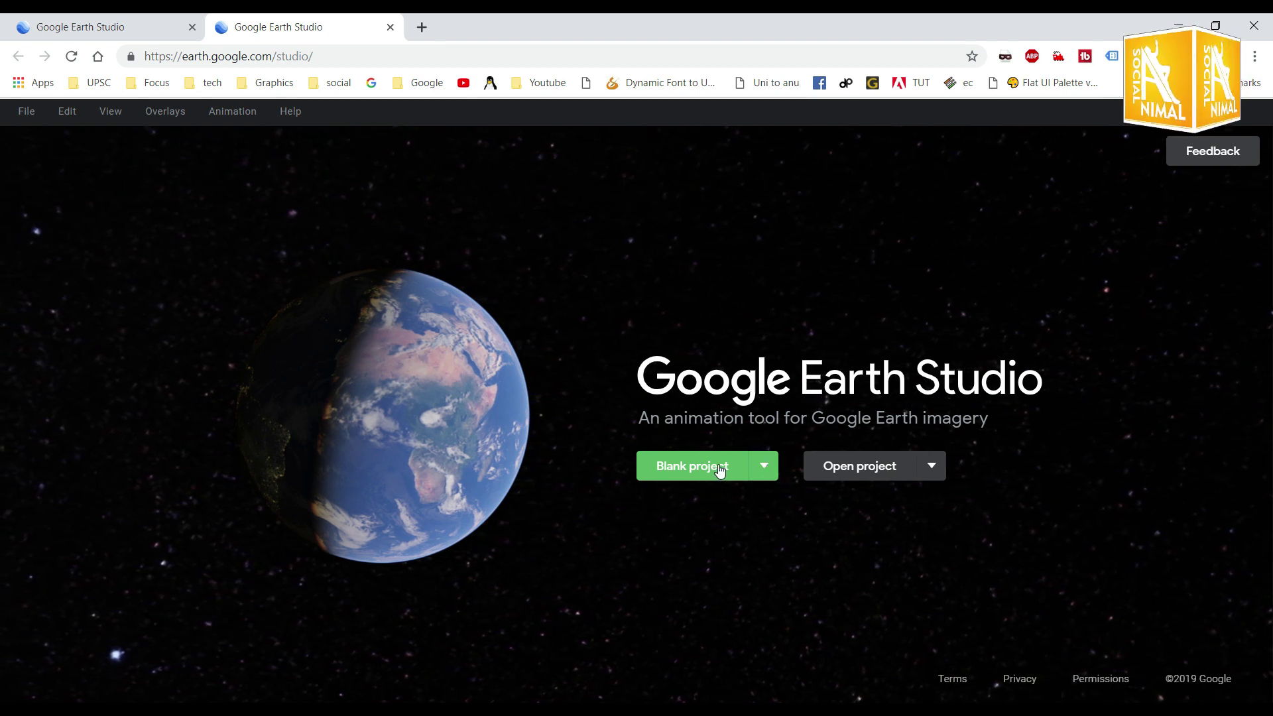
Step: Start a blank project named 'Test', keep 30 FPS, and create it
{"action": "left_click", "coordinate": [676, 464]}
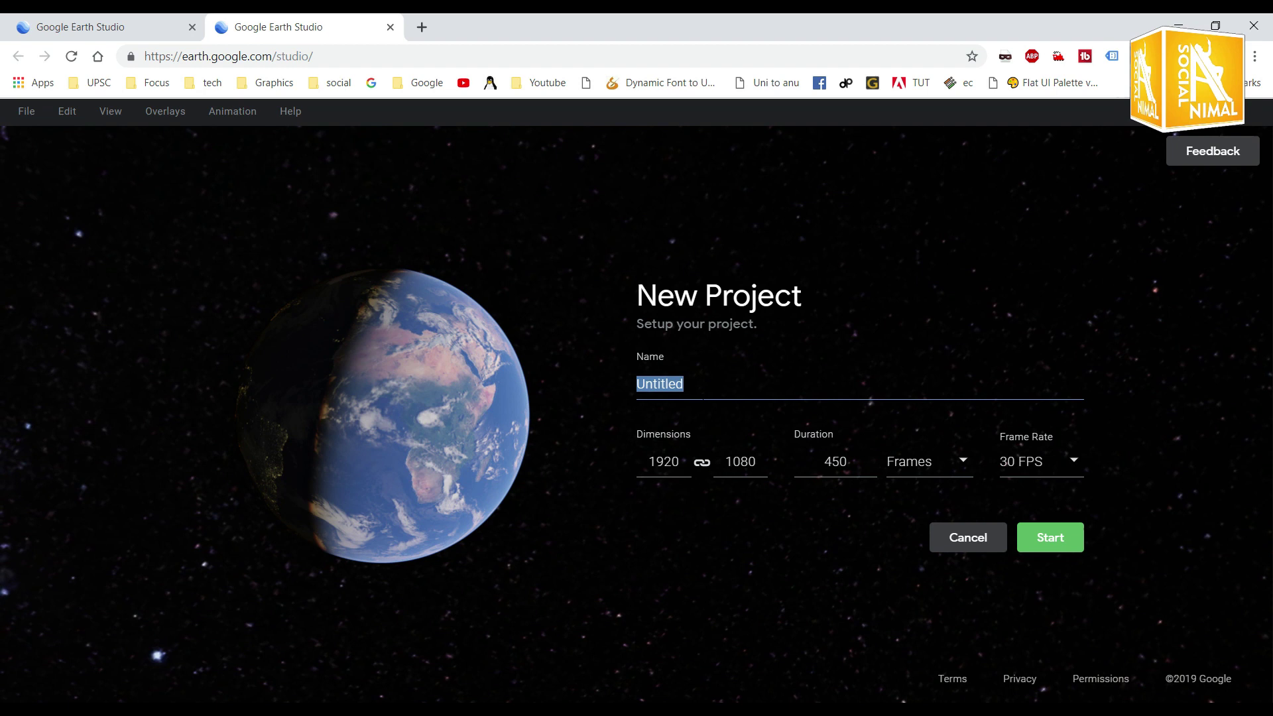
{"action": "type", "text": "Test"}
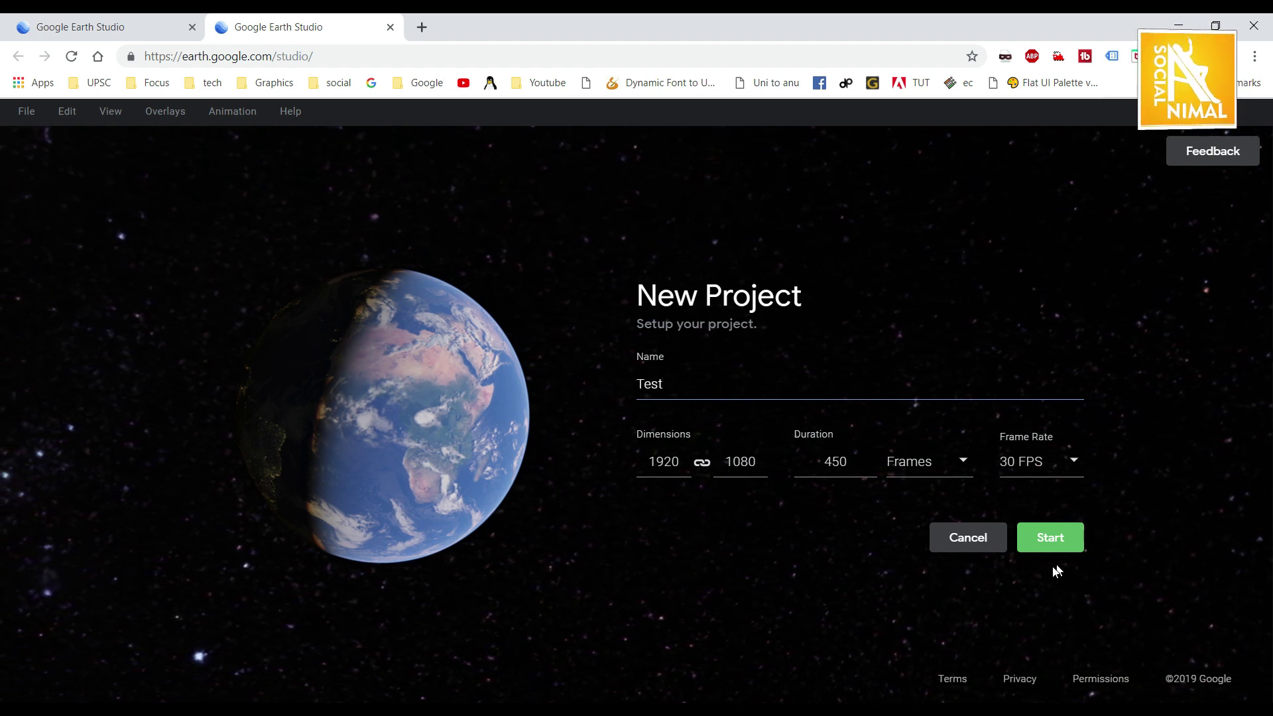
{"action": "left_click", "coordinate": [1051, 474]}
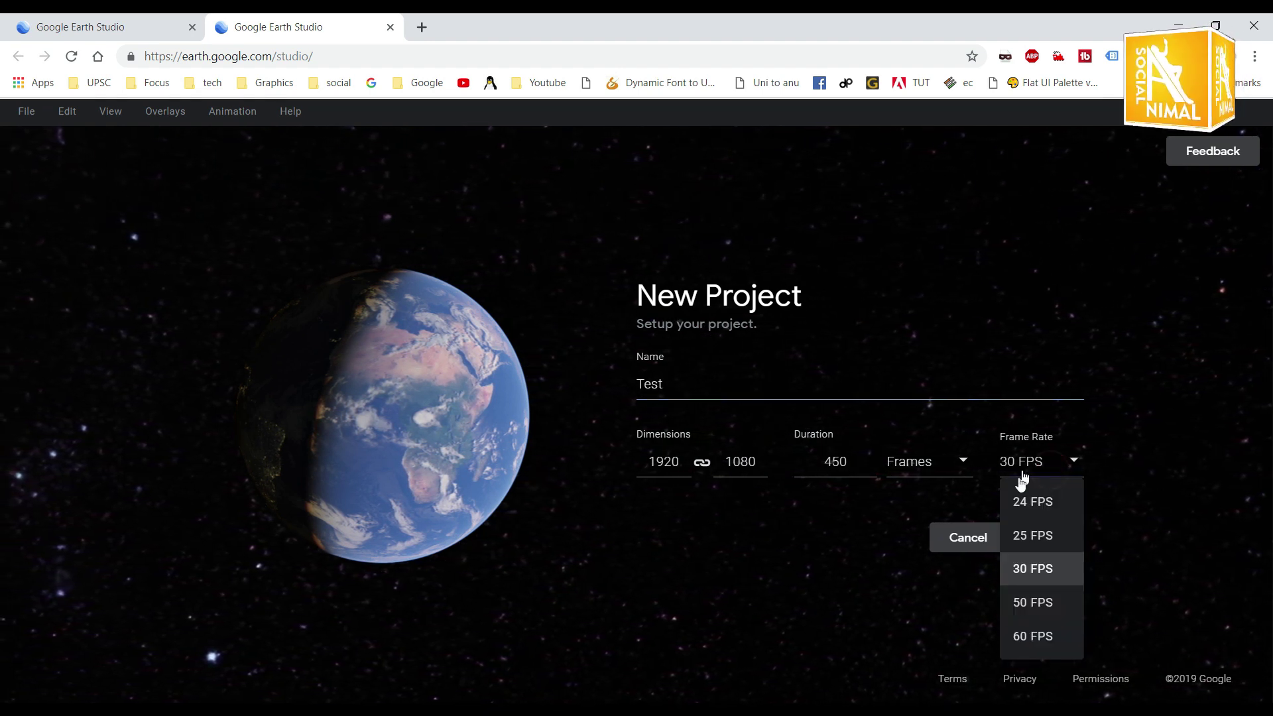
{"action": "left_click", "coordinate": [884, 537]}
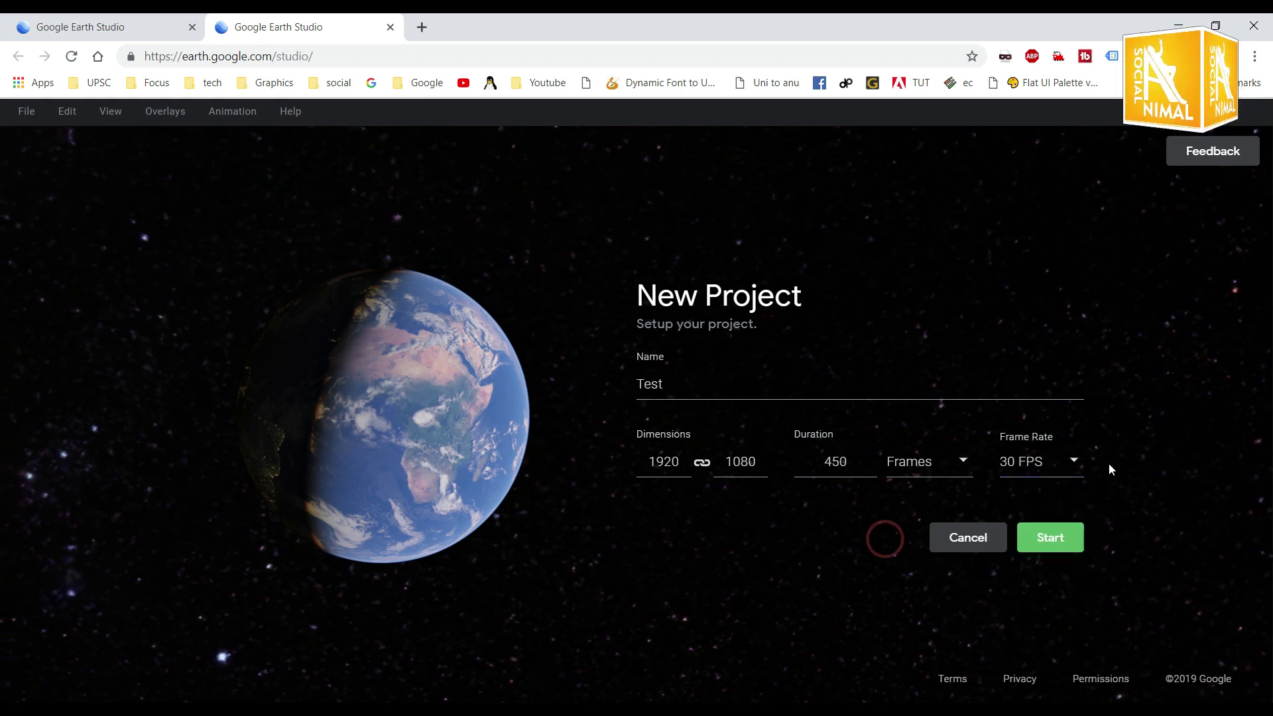
{"action": "left_click", "coordinate": [1082, 531]}
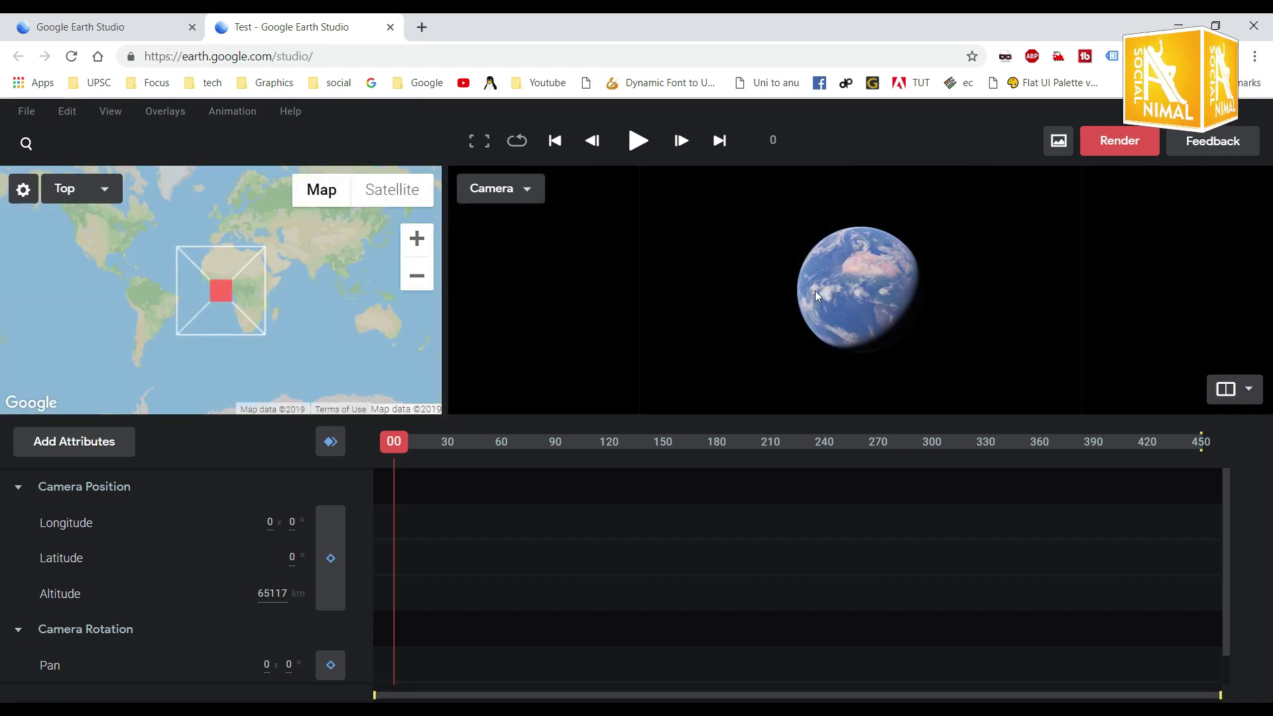
Step: Zoom and rotate the globe from West Africa past Siberia and Alaska to the Pacific at about 26946 km
{"action": "scroll", "coordinate": [836, 281], "scroll_direction": "up", "scroll_amount": 5}
{"action": "scroll", "coordinate": [907, 265], "scroll_direction": "up", "scroll_amount": 8}
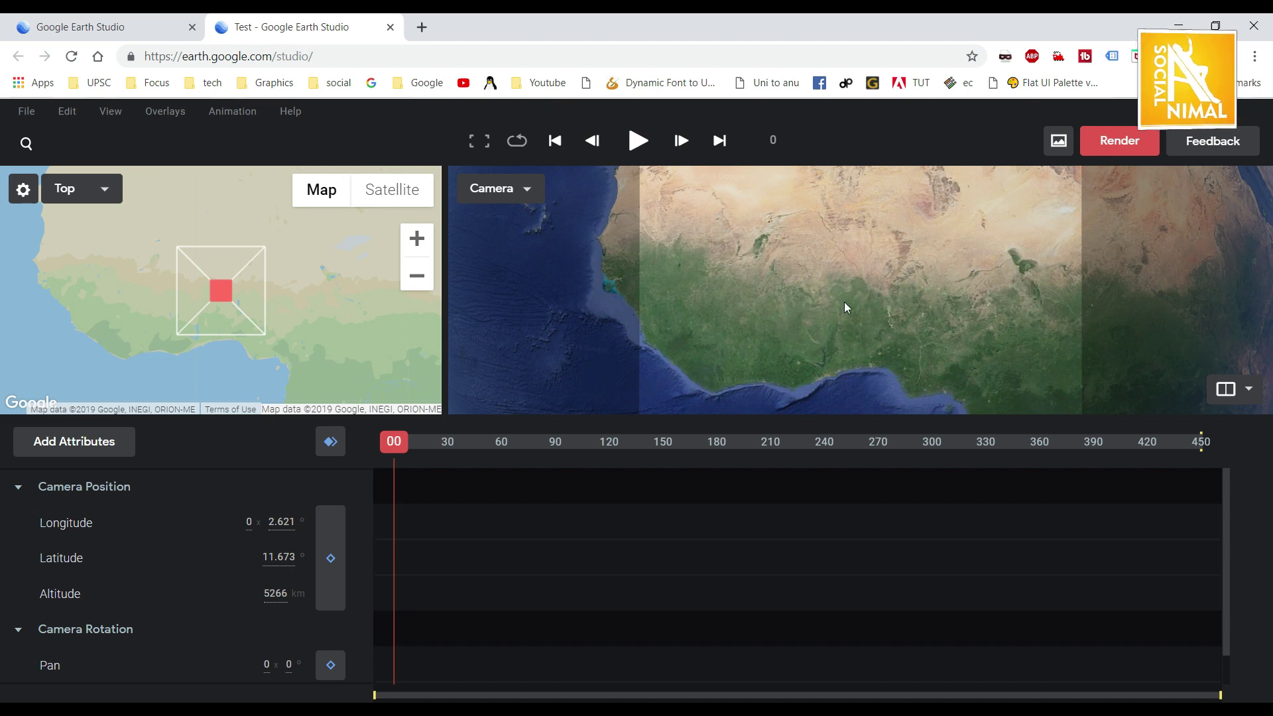
{"action": "scroll", "coordinate": [848, 298], "scroll_direction": "down", "scroll_amount": 5}
{"action": "scroll", "coordinate": [854, 296], "scroll_direction": "up", "scroll_amount": 4}
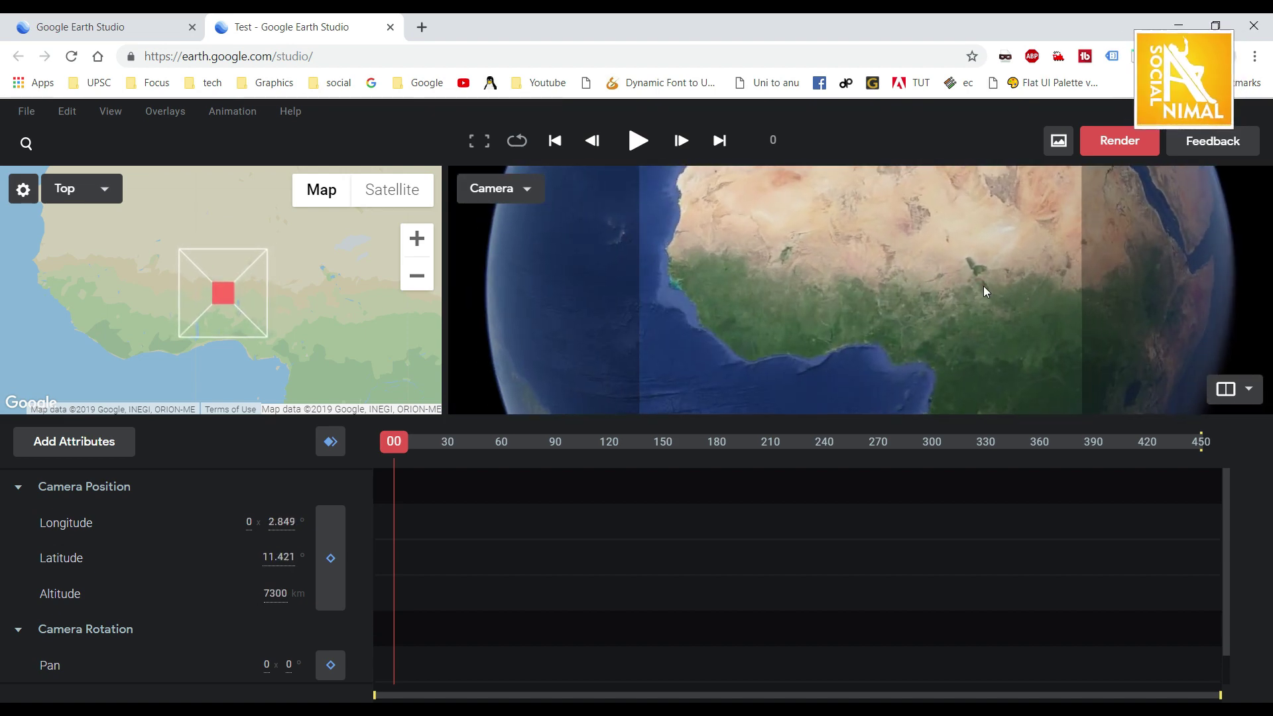
{"action": "left_click_drag", "start_coordinate": [985, 292], "coordinate": [764, 332]}
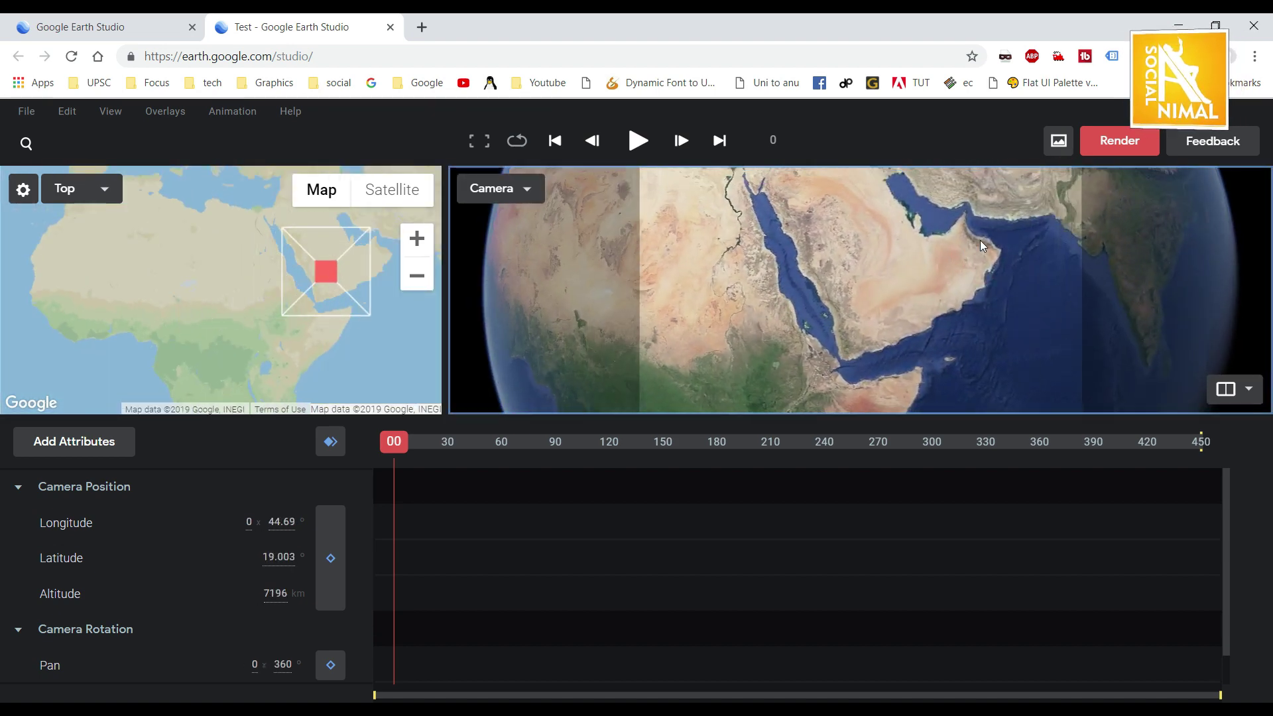
{"action": "left_click_drag", "start_coordinate": [982, 246], "coordinate": [943, 350]}
{"action": "left_click_drag", "start_coordinate": [981, 219], "coordinate": [853, 400]}
{"action": "left_click_drag", "start_coordinate": [995, 218], "coordinate": [847, 312]}
{"action": "scroll", "coordinate": [908, 307], "scroll_direction": "down", "scroll_amount": 5}
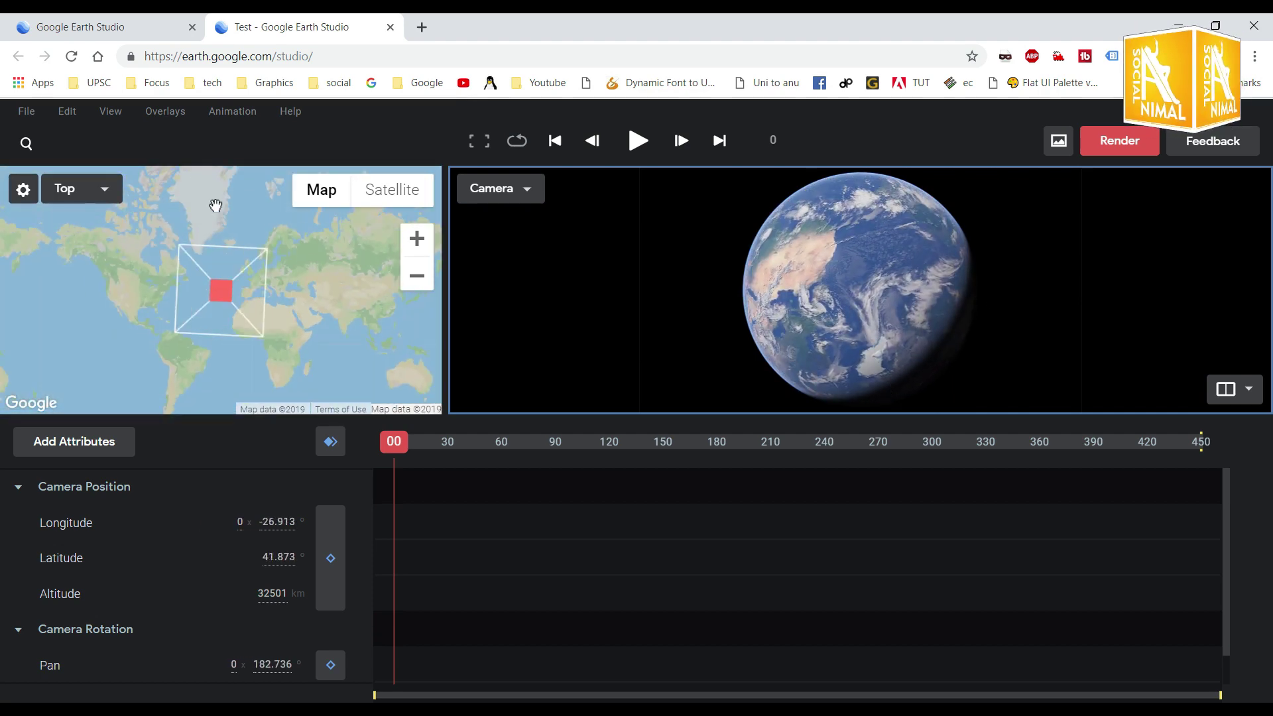
{"action": "left_click_drag", "start_coordinate": [795, 292], "coordinate": [821, 304]}
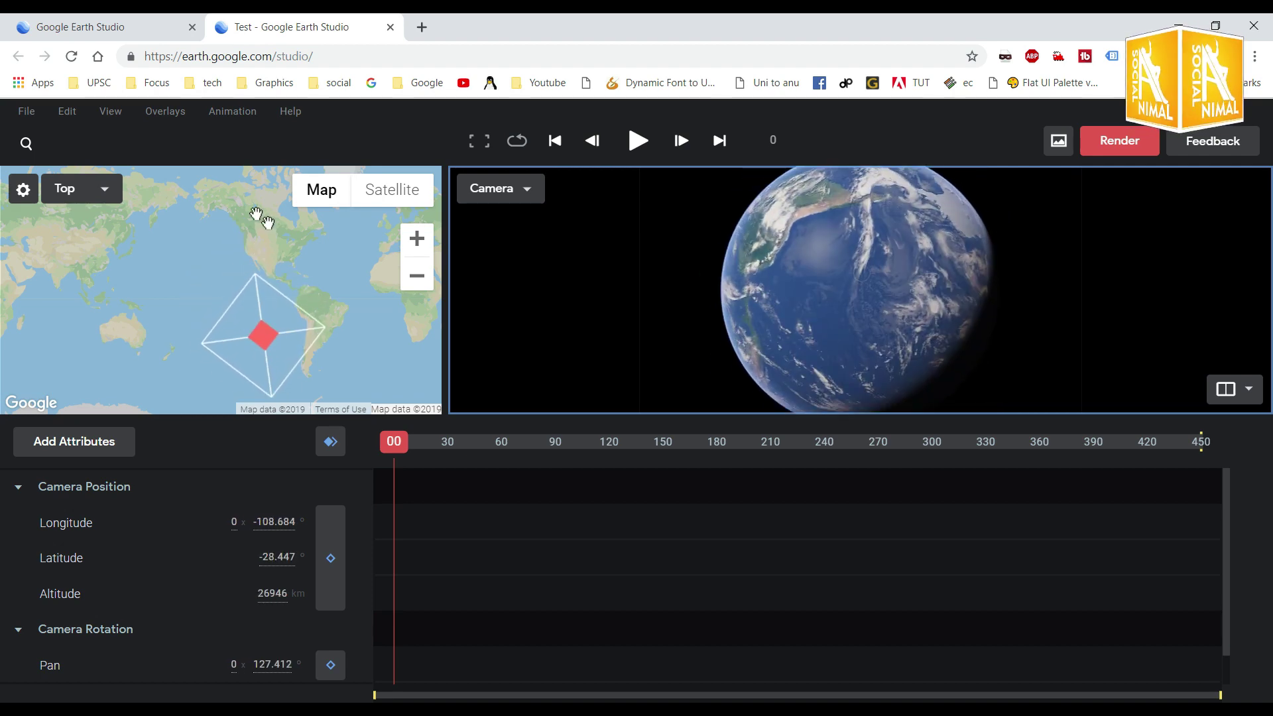
Step: Turn on View > Available 3D Cities markers and centre North America in the camera view
{"action": "left_click", "coordinate": [110, 111]}
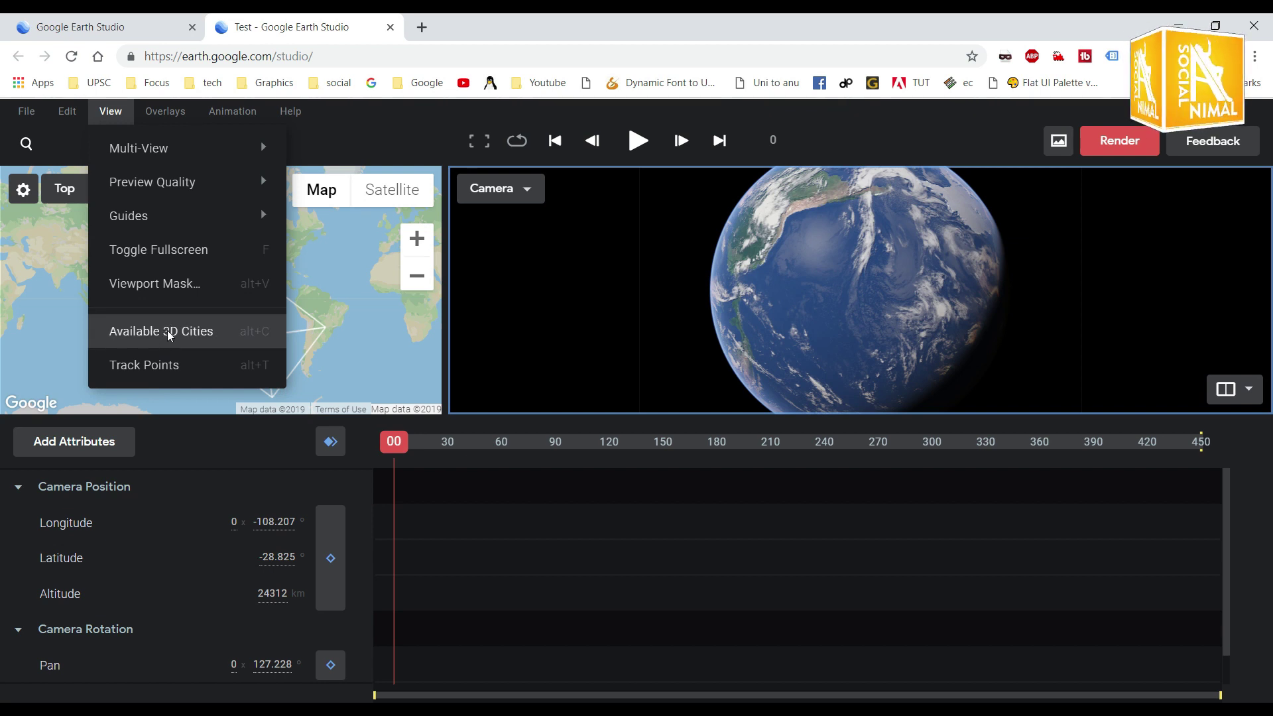
{"action": "left_click", "coordinate": [152, 339]}
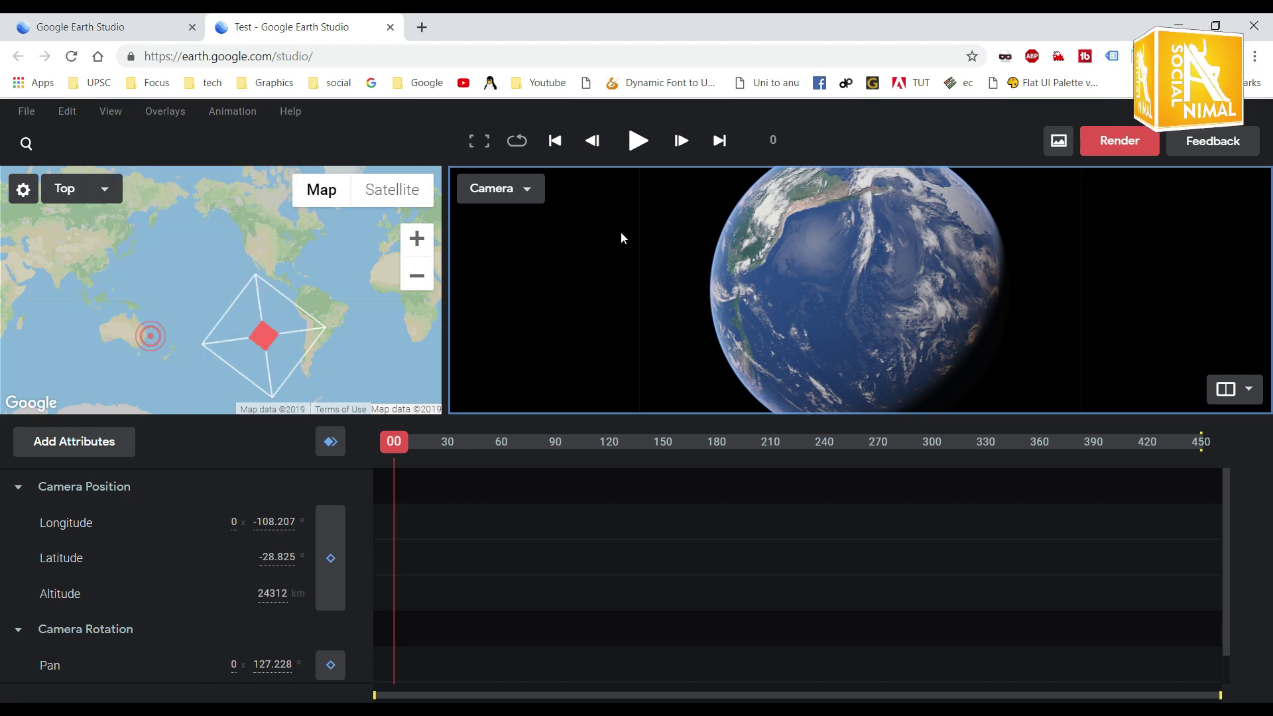
{"action": "left_click_drag", "start_coordinate": [888, 237], "coordinate": [997, 259]}
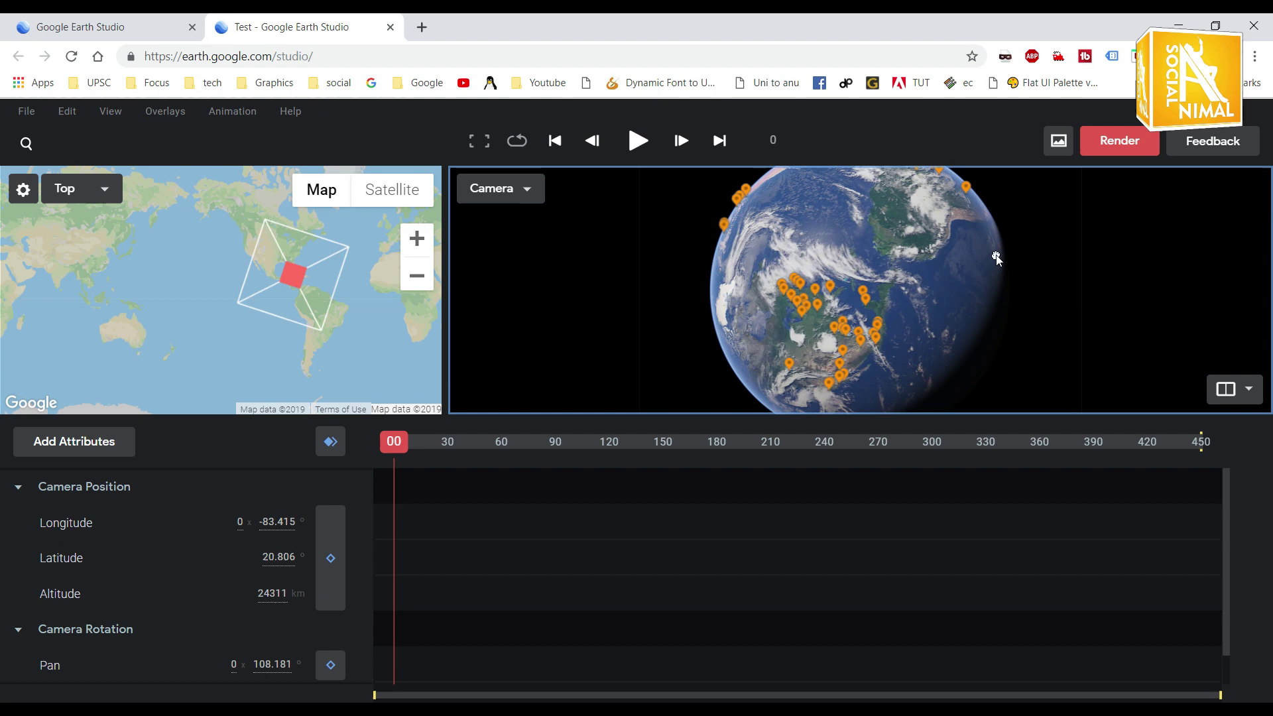
{"action": "left_click_drag", "start_coordinate": [883, 269], "coordinate": [902, 328]}
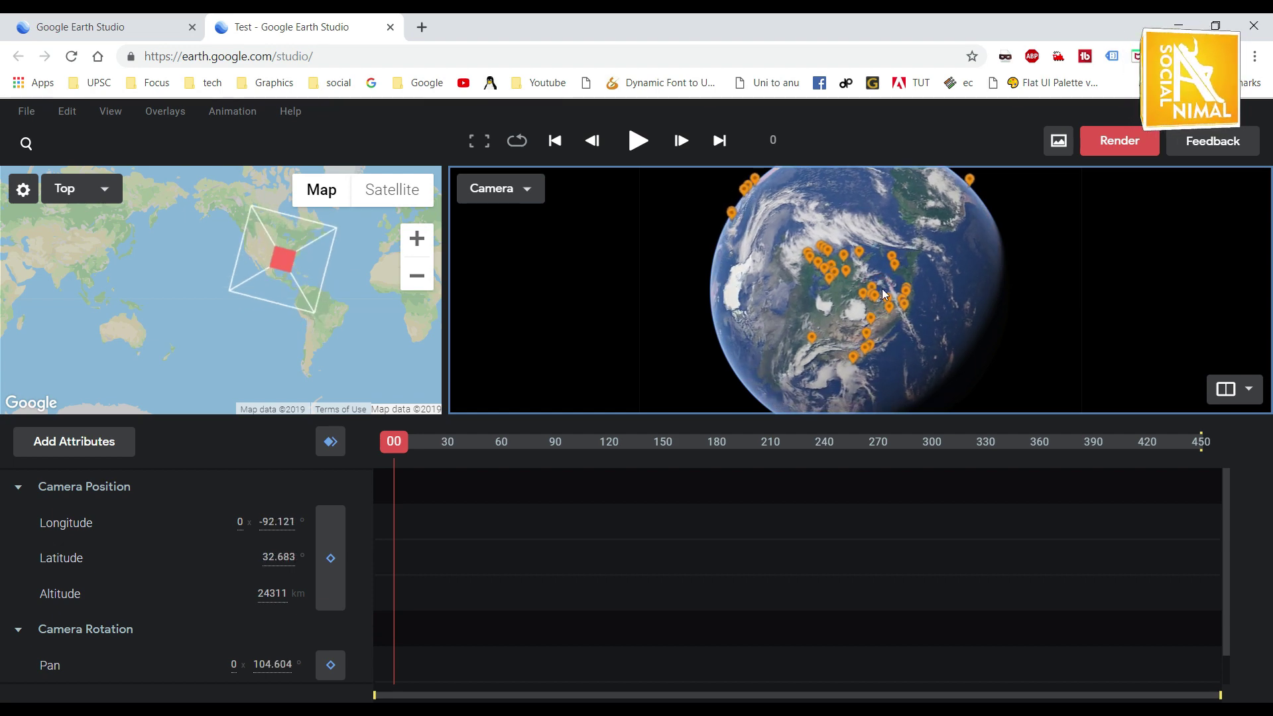
Step: Zoom into a marked US city, tilt and orbit around its 3D buildings, then turn the globe toward India
{"action": "scroll", "coordinate": [884, 295], "scroll_direction": "up", "scroll_amount": 5}
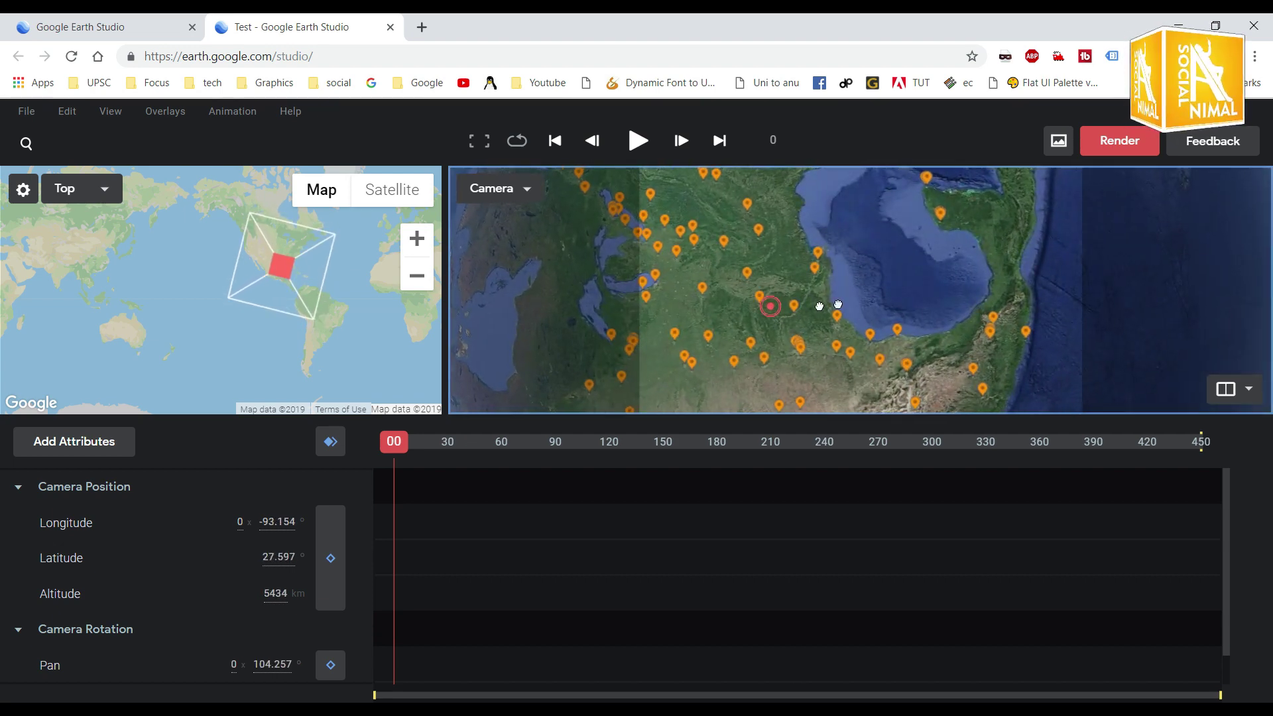
{"action": "scroll", "coordinate": [819, 305], "scroll_direction": "up", "scroll_amount": 3}
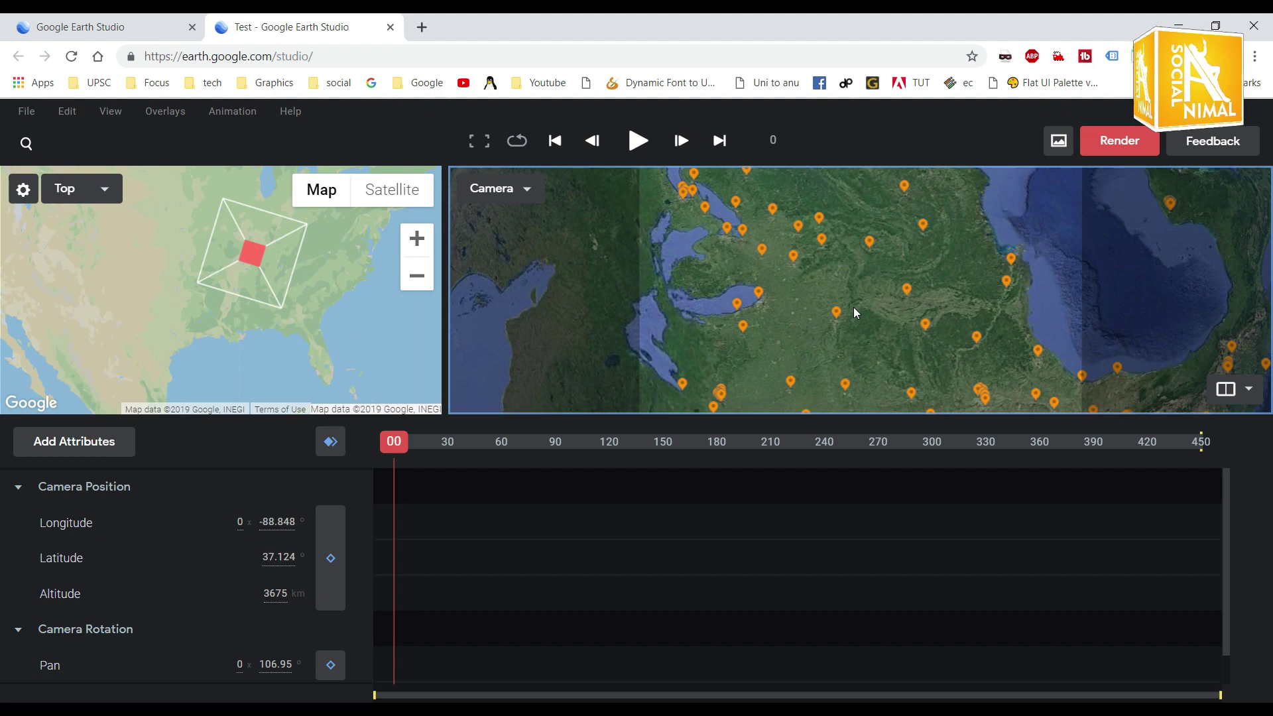
{"action": "scroll", "coordinate": [854, 308], "scroll_direction": "up", "scroll_amount": 3}
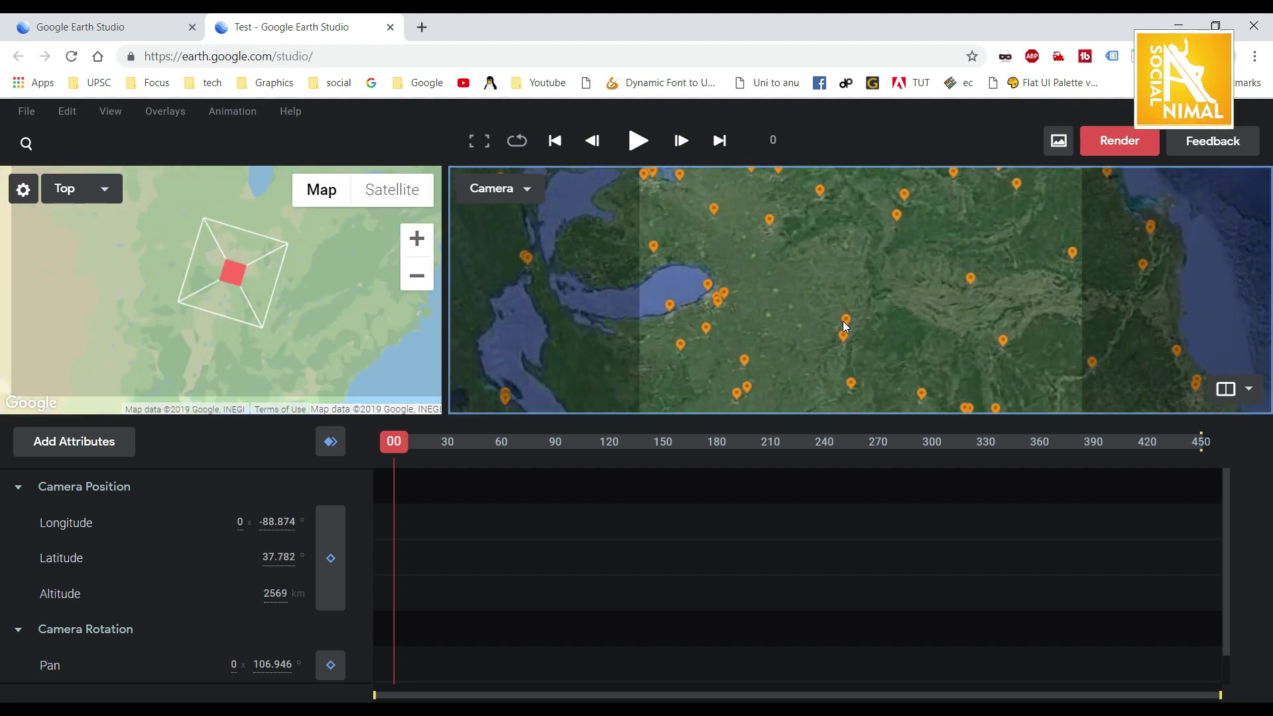
{"action": "scroll", "coordinate": [832, 338], "scroll_direction": "up", "scroll_amount": 4}
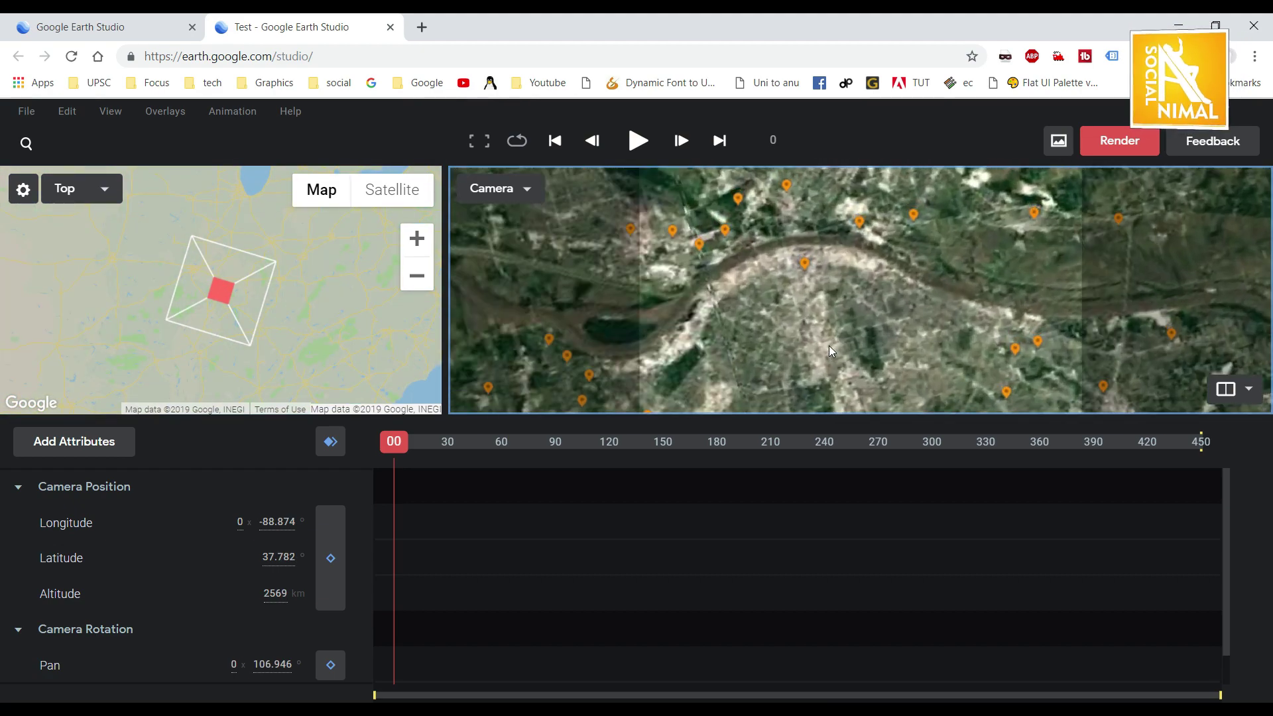
{"action": "scroll", "coordinate": [809, 303], "scroll_direction": "up", "scroll_amount": 4}
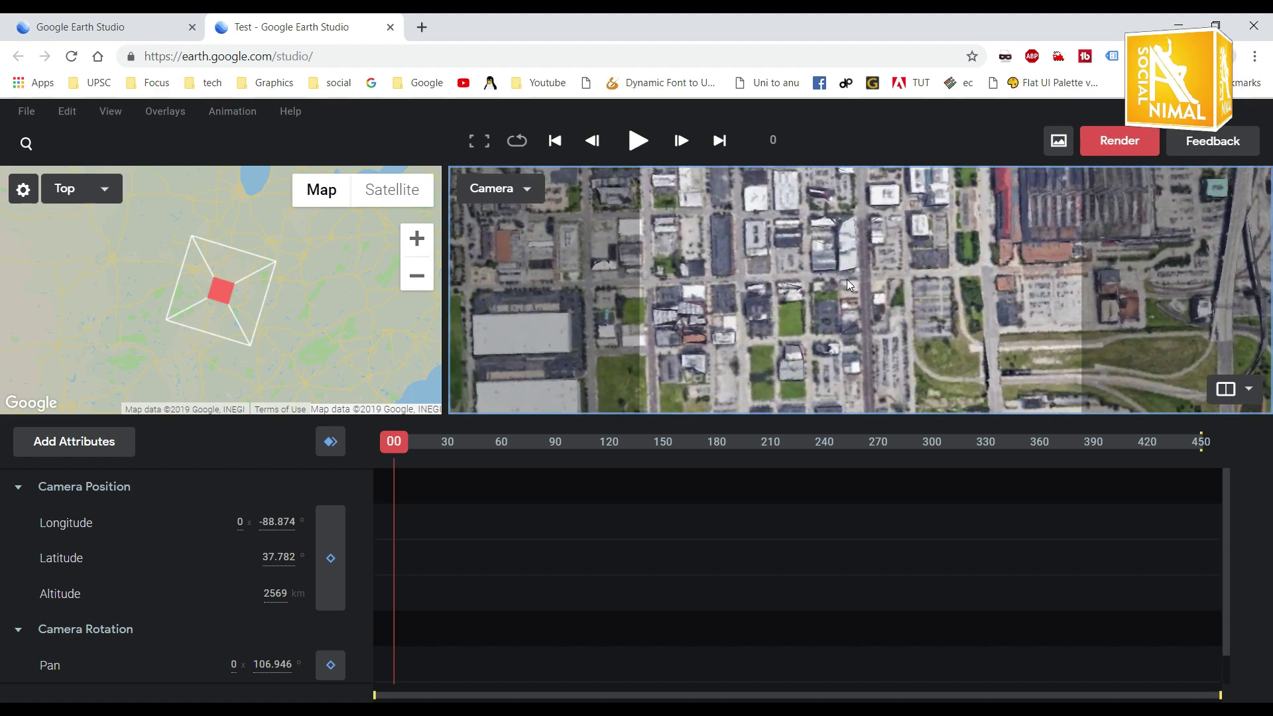
{"action": "scroll", "coordinate": [845, 282], "scroll_direction": "up", "scroll_amount": 5}
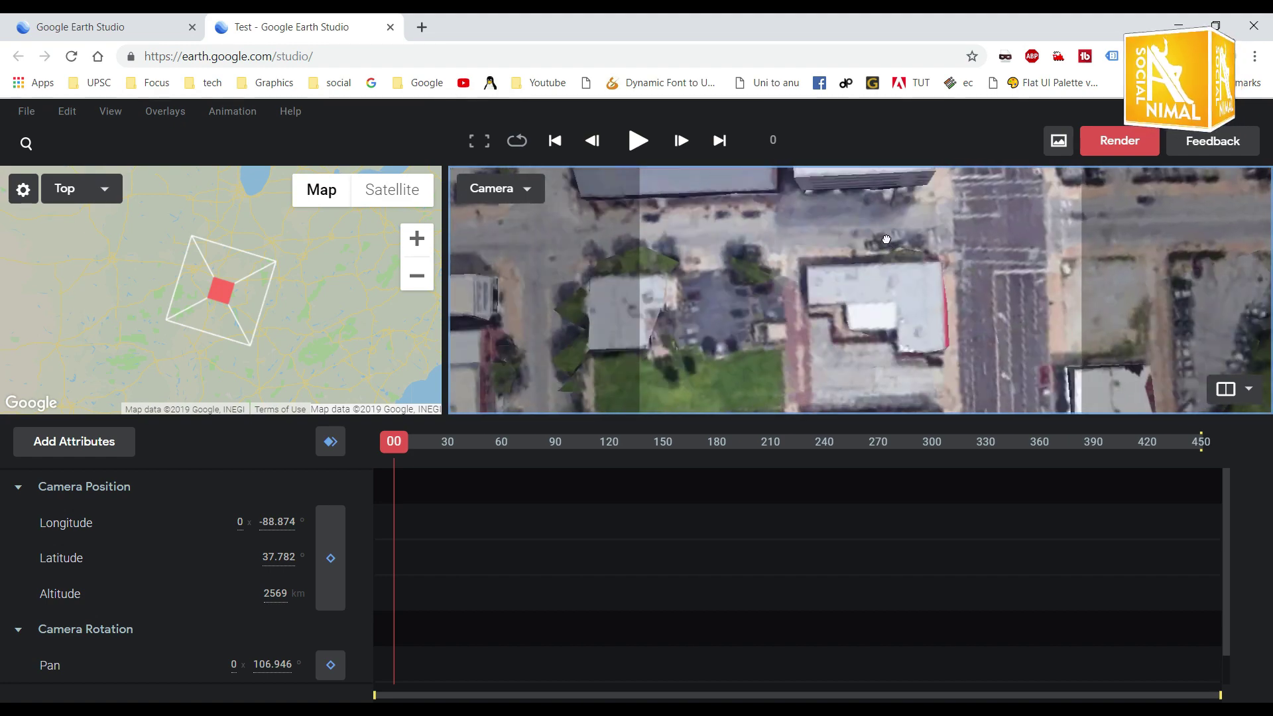
{"action": "left_click_drag", "start_coordinate": [882, 225], "coordinate": [862, 117], "text": "shift"}
{"action": "left_click_drag", "start_coordinate": [799, 250], "coordinate": [826, 260], "text": "shift"}
{"action": "scroll", "coordinate": [916, 263], "scroll_direction": "down", "scroll_amount": 3}
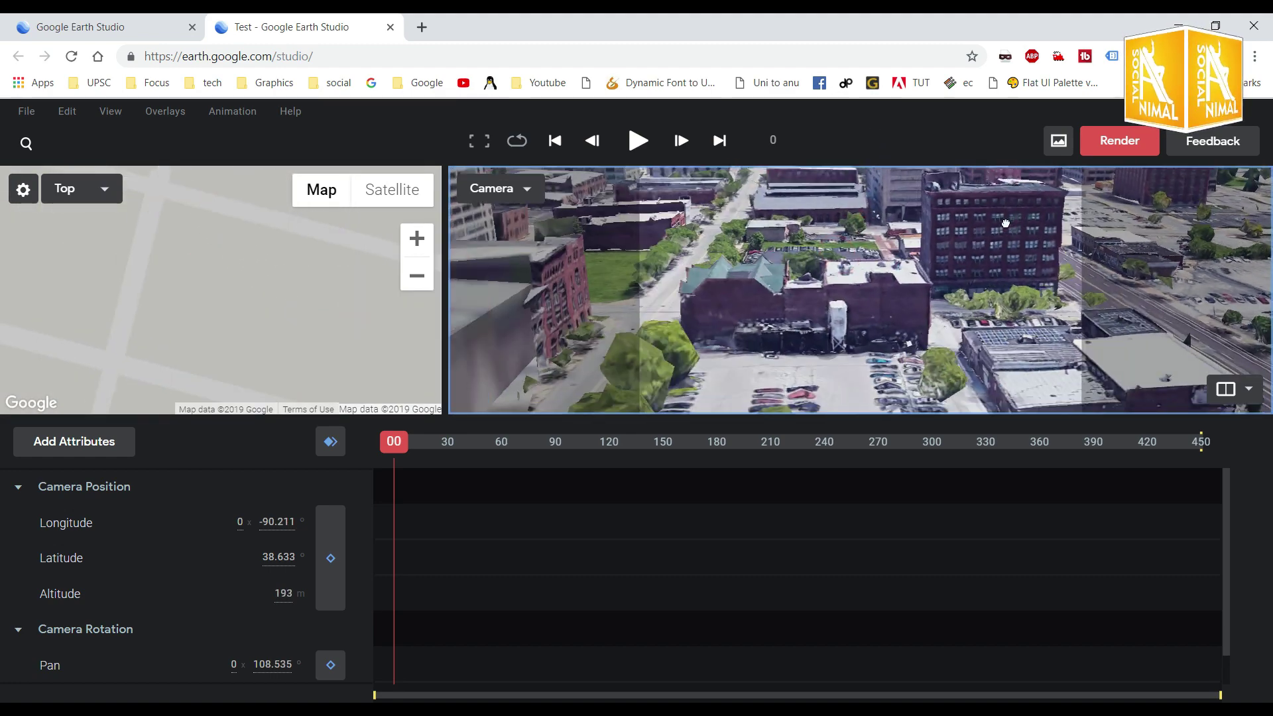
{"action": "mouse_move", "coordinate": [916, 263]}
{"action": "left_mouse_down", "text": "shift"}
{"action": "mouse_move", "coordinate": [838, 256]}
{"action": "mouse_move", "coordinate": [913, 272]}
{"action": "left_mouse_up", "text": "shift"}
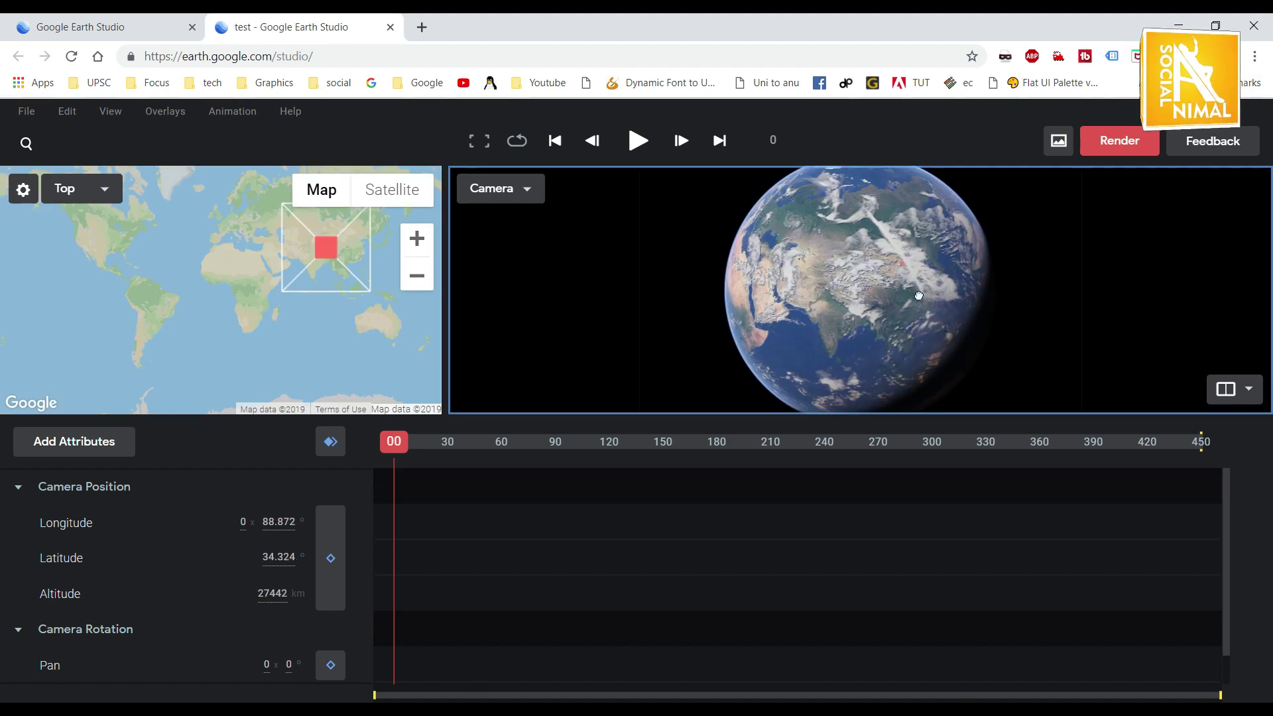
{"action": "left_click_drag", "start_coordinate": [882, 225], "coordinate": [893, 335]}
Step: Show the 3D city markers again and pan the camera south over southern India
{"action": "scroll", "coordinate": [889, 329], "scroll_direction": "up", "scroll_amount": 6}
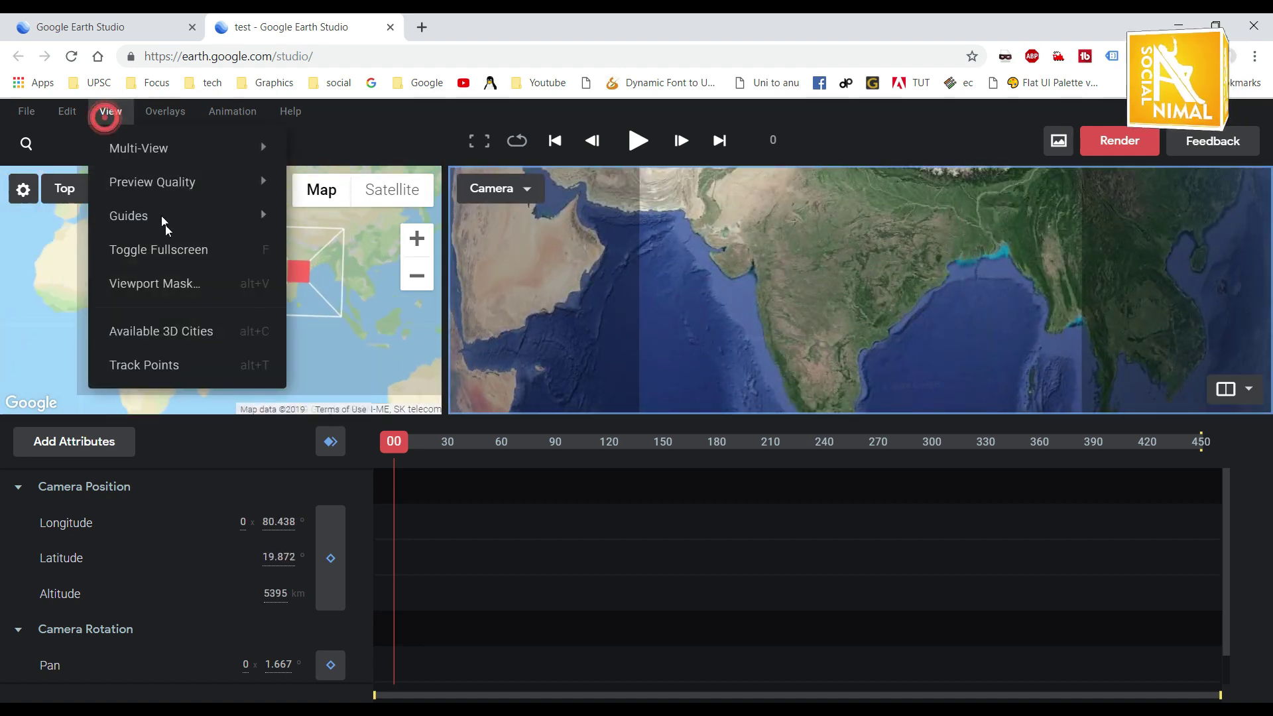
{"action": "left_click", "coordinate": [177, 329]}
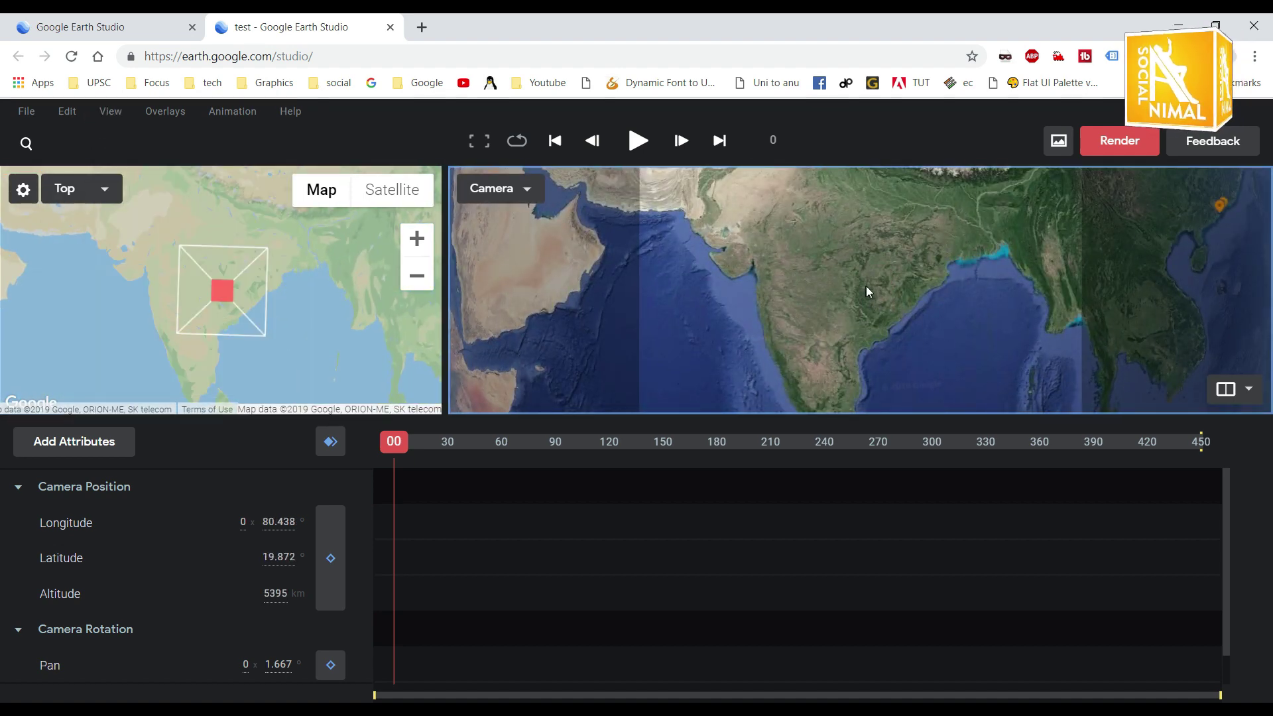
{"action": "scroll", "coordinate": [866, 285], "scroll_direction": "down", "scroll_amount": 3}
{"action": "scroll", "coordinate": [855, 291], "scroll_direction": "up", "scroll_amount": 5}
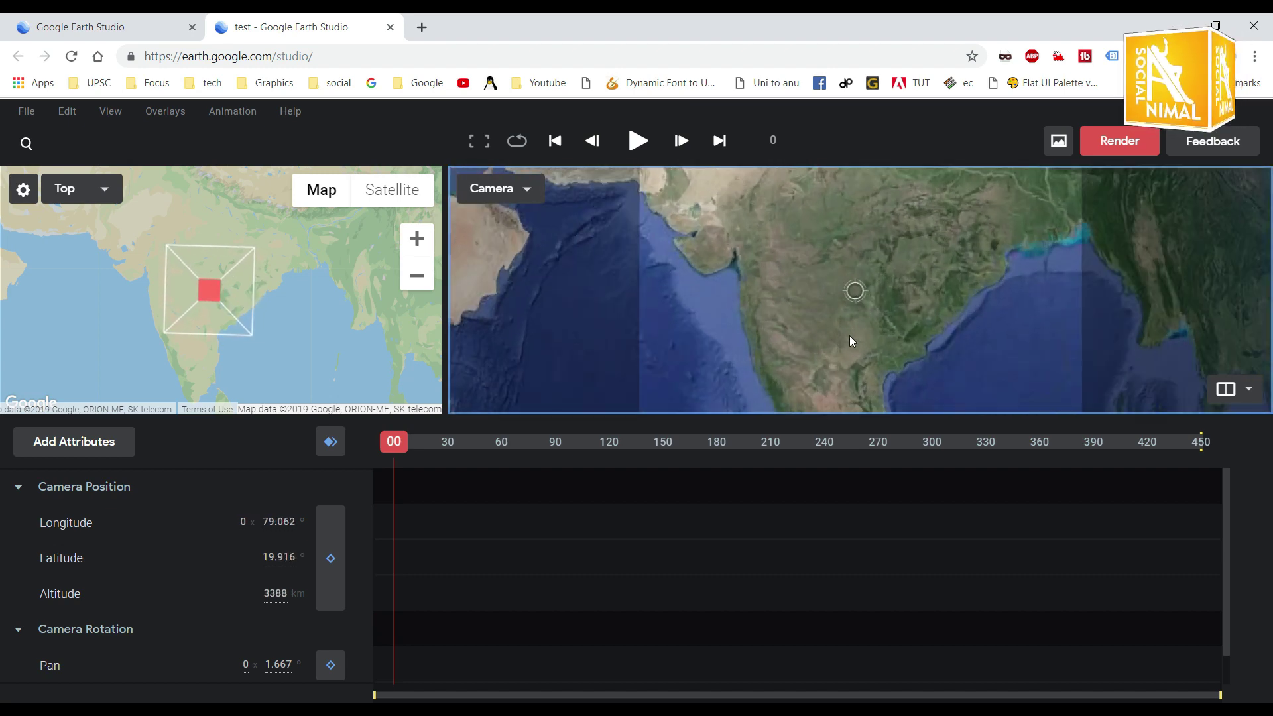
{"action": "left_click_drag", "start_coordinate": [852, 341], "coordinate": [828, 215]}
{"action": "scroll", "coordinate": [797, 297], "scroll_direction": "up", "scroll_amount": 5}
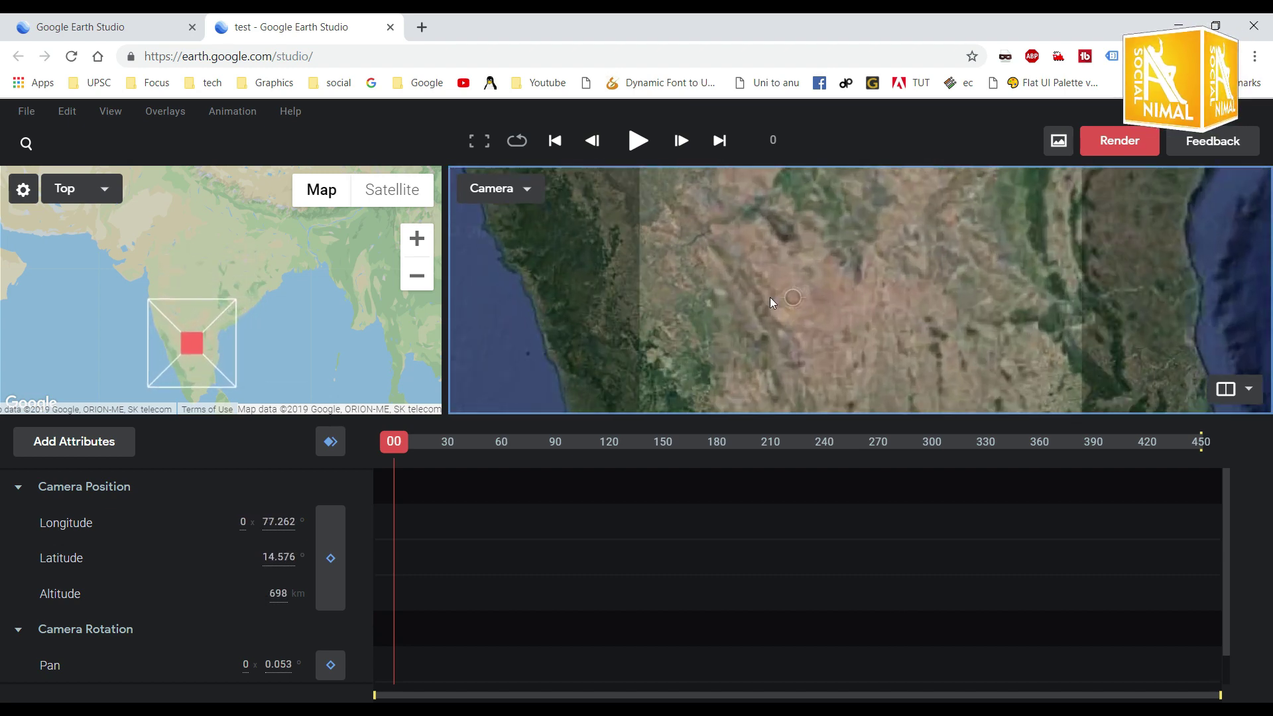
Step: Pan and zoom the camera west to the coast, then north across India toward Punjab
{"action": "left_click_drag", "start_coordinate": [771, 302], "coordinate": [903, 293]}
{"action": "scroll", "coordinate": [961, 344], "scroll_direction": "up", "scroll_amount": 3}
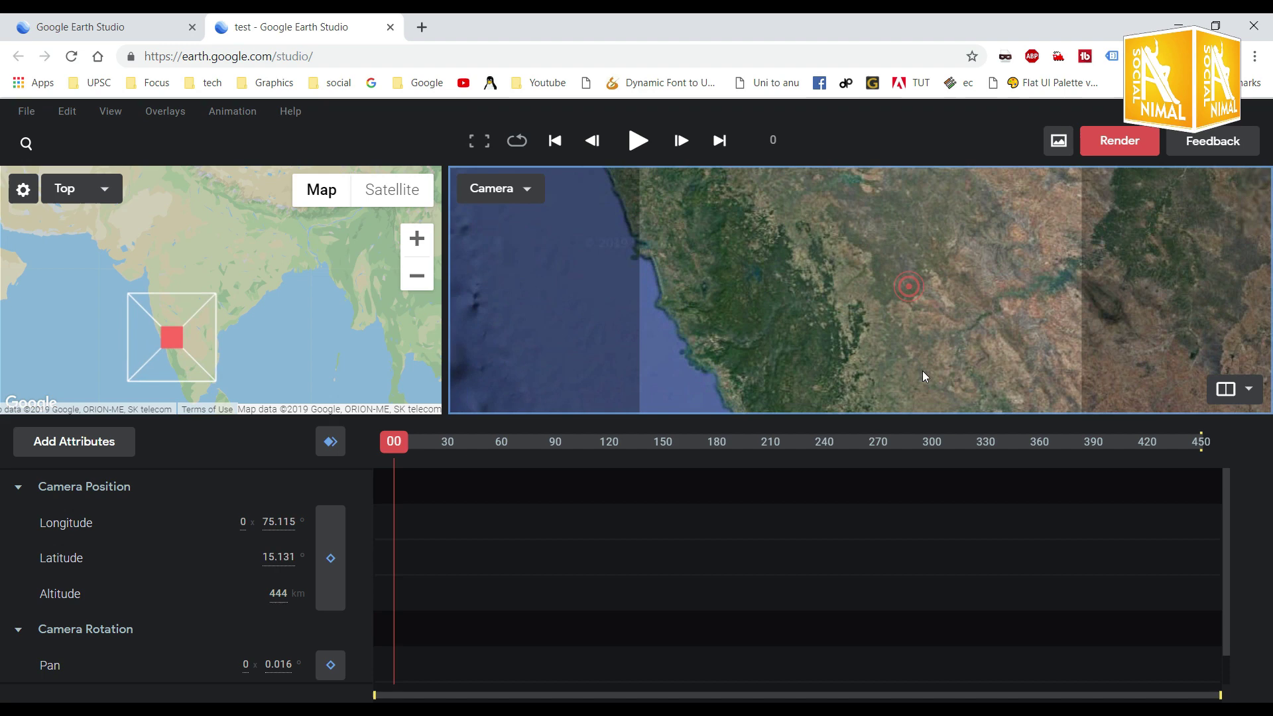
{"action": "scroll", "coordinate": [845, 285], "scroll_direction": "down", "scroll_amount": 5}
{"action": "mouse_move", "coordinate": [844, 355]}
{"action": "left_mouse_down"}
{"action": "mouse_move", "coordinate": [846, 283]}
{"action": "mouse_move", "coordinate": [836, 344]}
{"action": "left_mouse_up"}
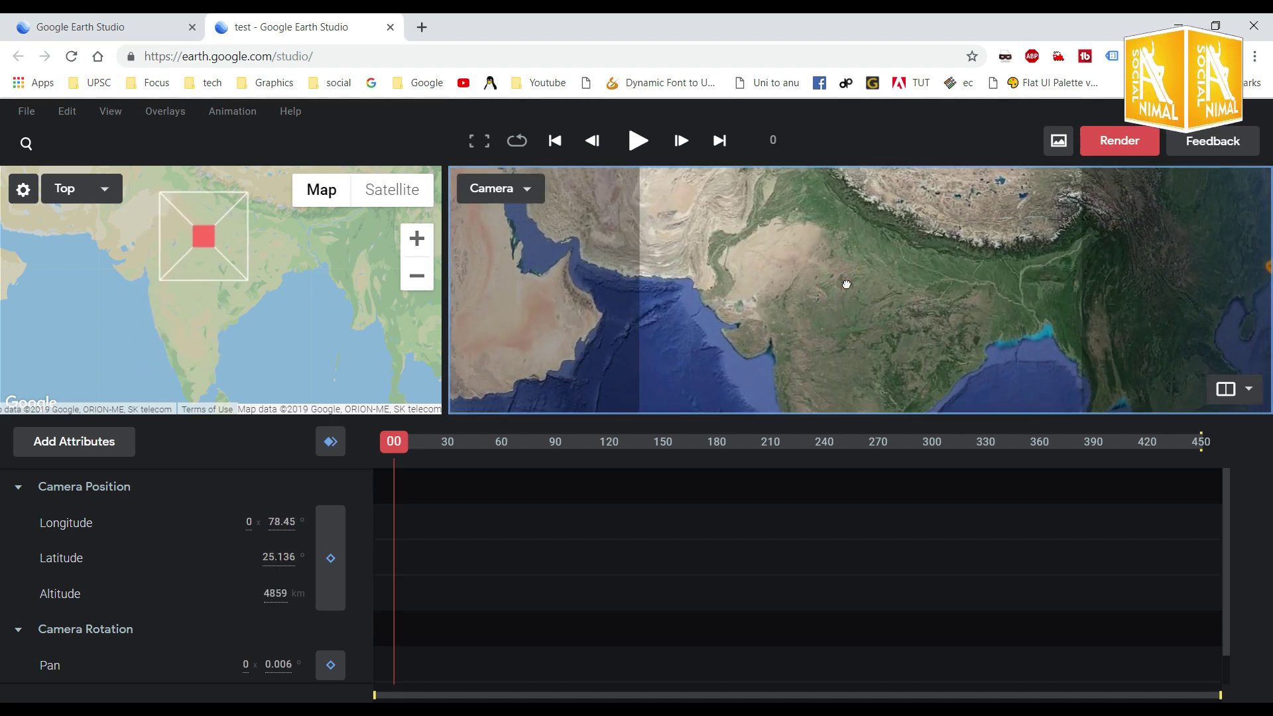
{"action": "scroll", "coordinate": [796, 280], "scroll_direction": "up", "scroll_amount": 10}
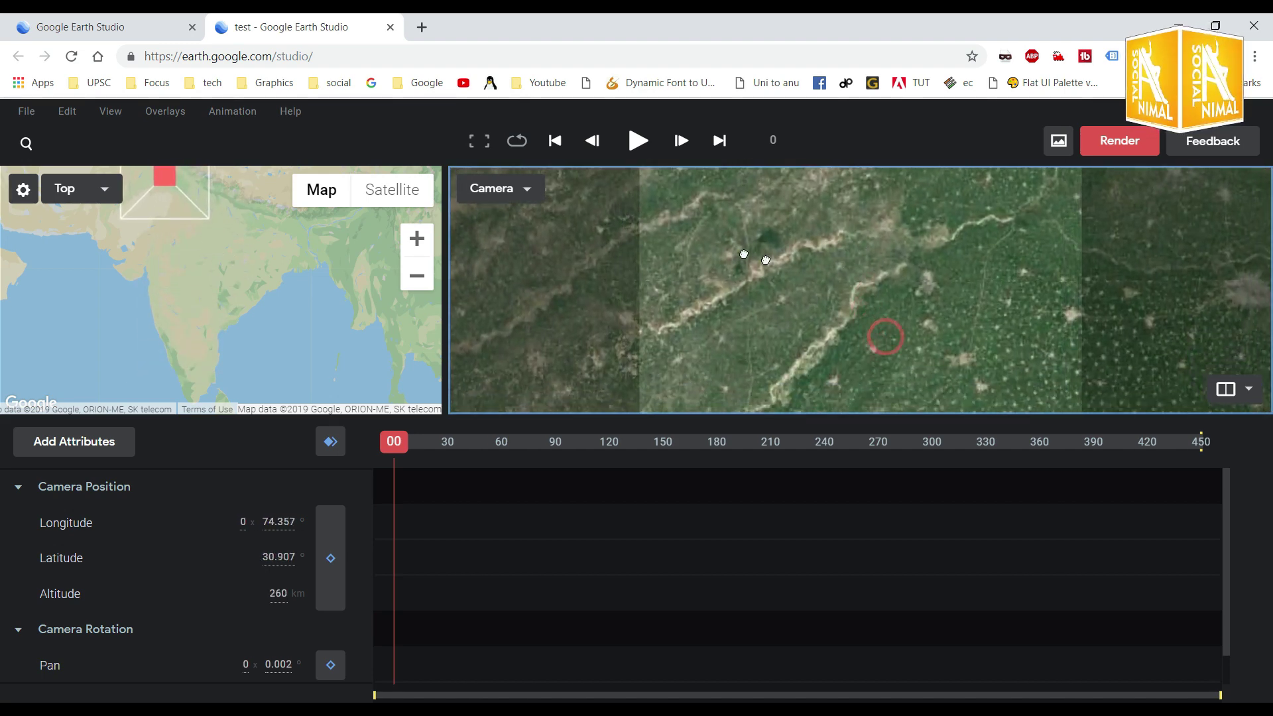
{"action": "mouse_move", "coordinate": [765, 260]}
{"action": "left_mouse_down"}
{"action": "mouse_move", "coordinate": [867, 263]}
{"action": "mouse_move", "coordinate": [843, 315]}
{"action": "mouse_move", "coordinate": [877, 321]}
{"action": "mouse_move", "coordinate": [935, 245]}
{"action": "mouse_move", "coordinate": [917, 310]}
{"action": "mouse_move", "coordinate": [948, 316]}
{"action": "mouse_move", "coordinate": [846, 284]}
{"action": "mouse_move", "coordinate": [875, 367]}
{"action": "mouse_move", "coordinate": [781, 240]}
{"action": "left_mouse_up"}
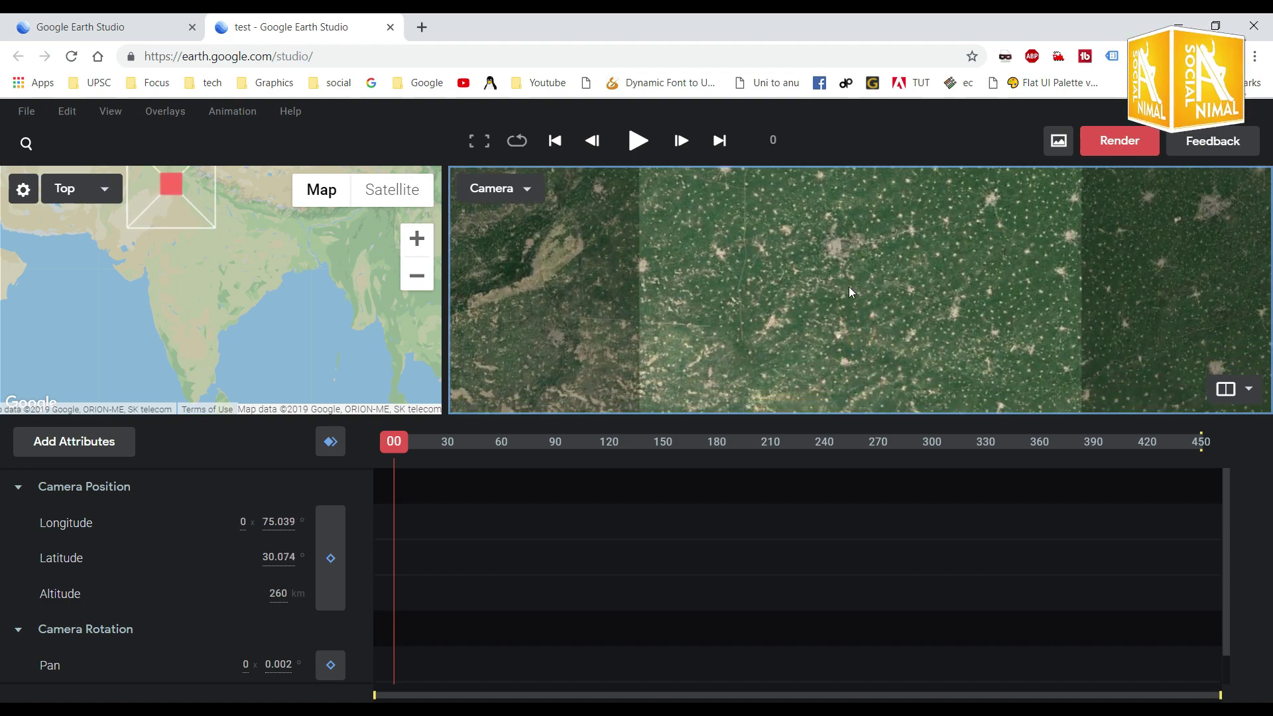
{"action": "scroll", "coordinate": [848, 286], "scroll_direction": "down", "scroll_amount": 8}
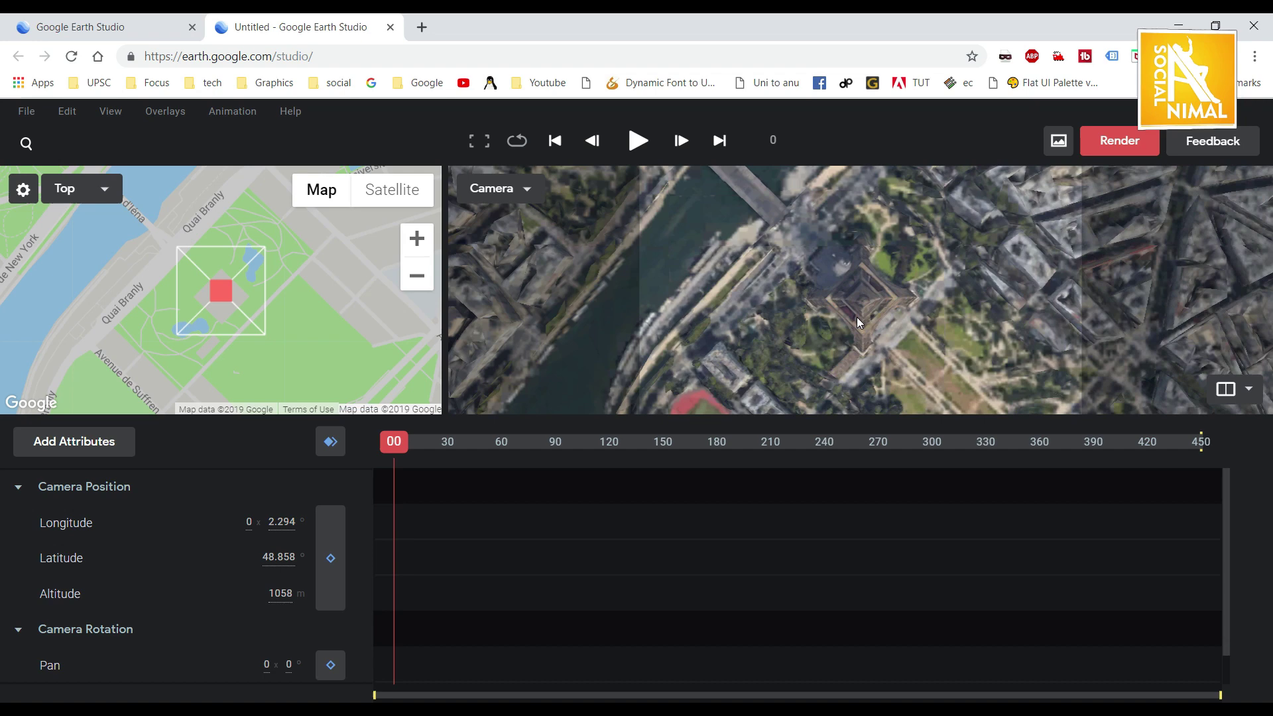
Step: Tilt to an oblique view framing the Eiffel Tower and set camera position keyframes at frame 0
{"action": "left_click_drag", "start_coordinate": [856, 317], "coordinate": [845, 180], "text": "shift"}
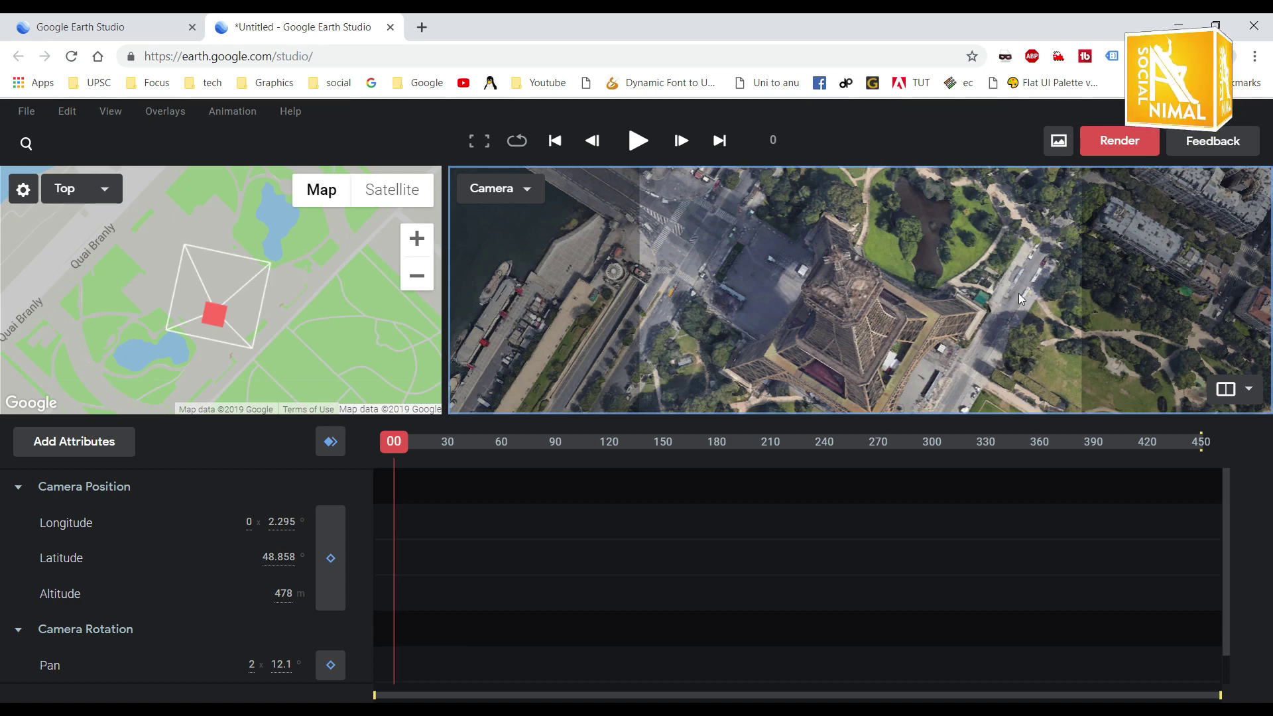
{"action": "left_click_drag", "start_coordinate": [877, 307], "coordinate": [871, 327]}
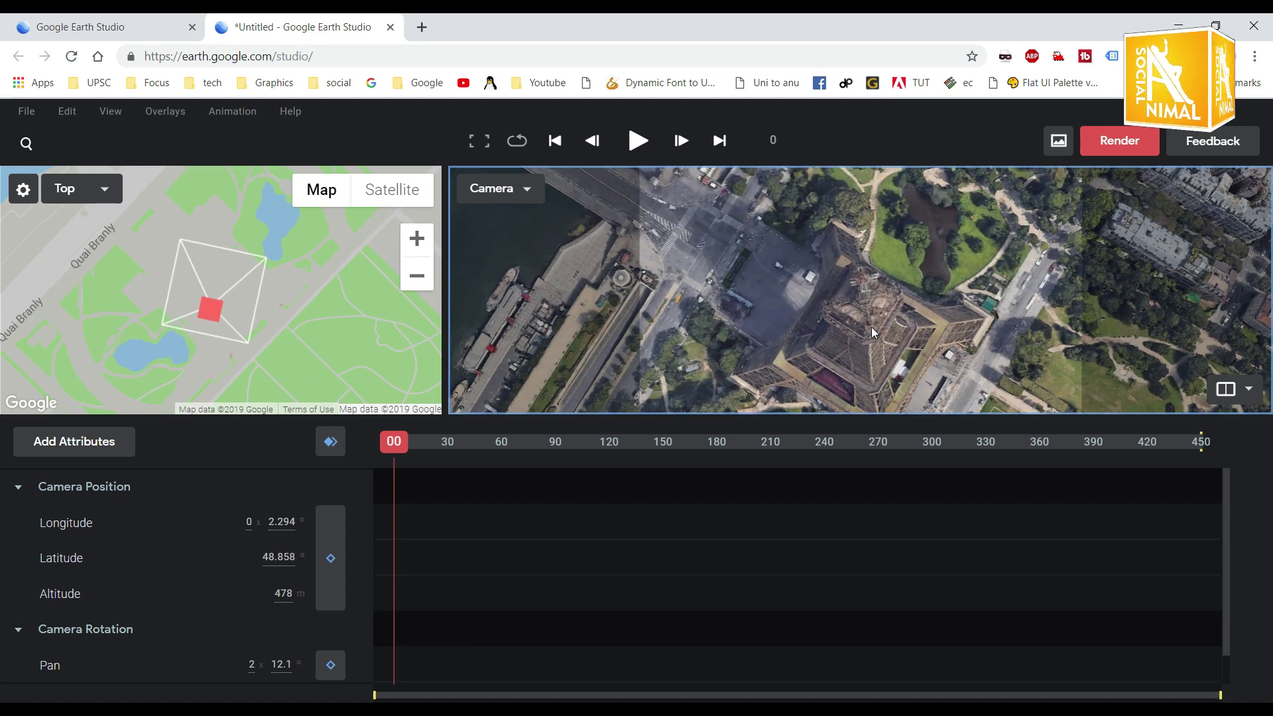
{"action": "left_click", "coordinate": [333, 445]}
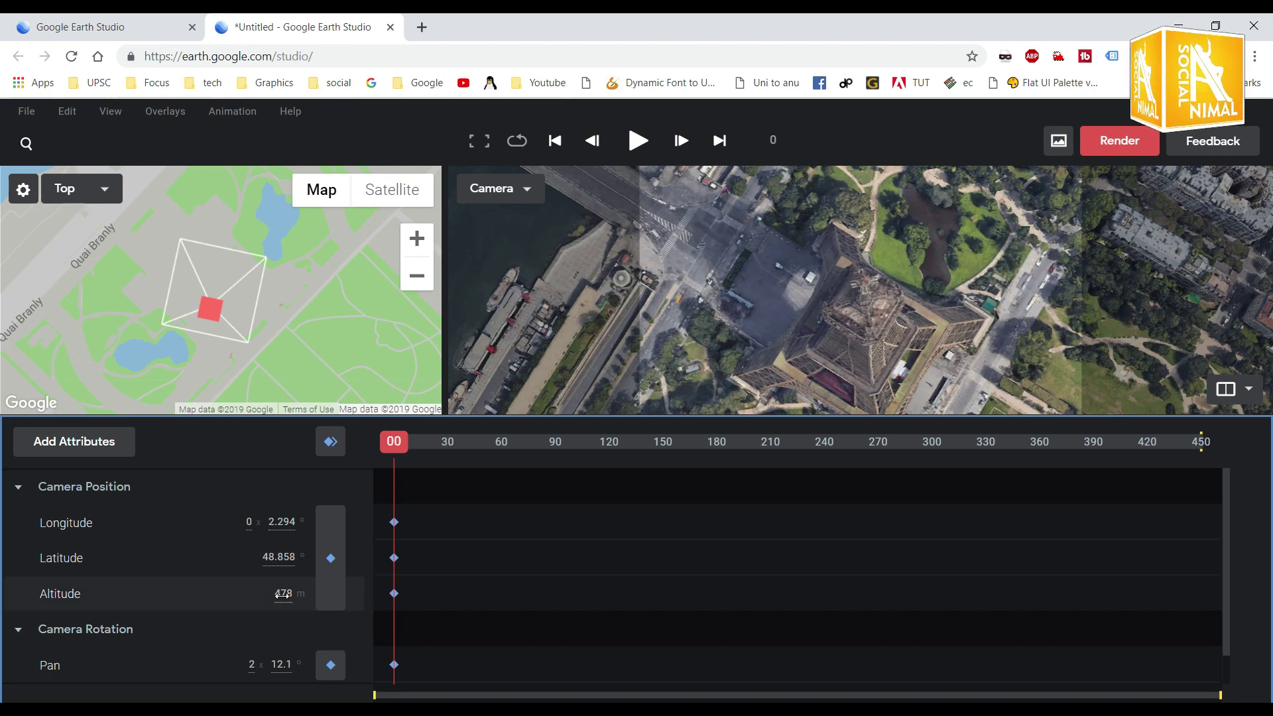
Step: Lower the camera, then key new altitude, latitude and longitude values at frame 60
{"action": "left_click_drag", "start_coordinate": [283, 594], "coordinate": [471, 613]}
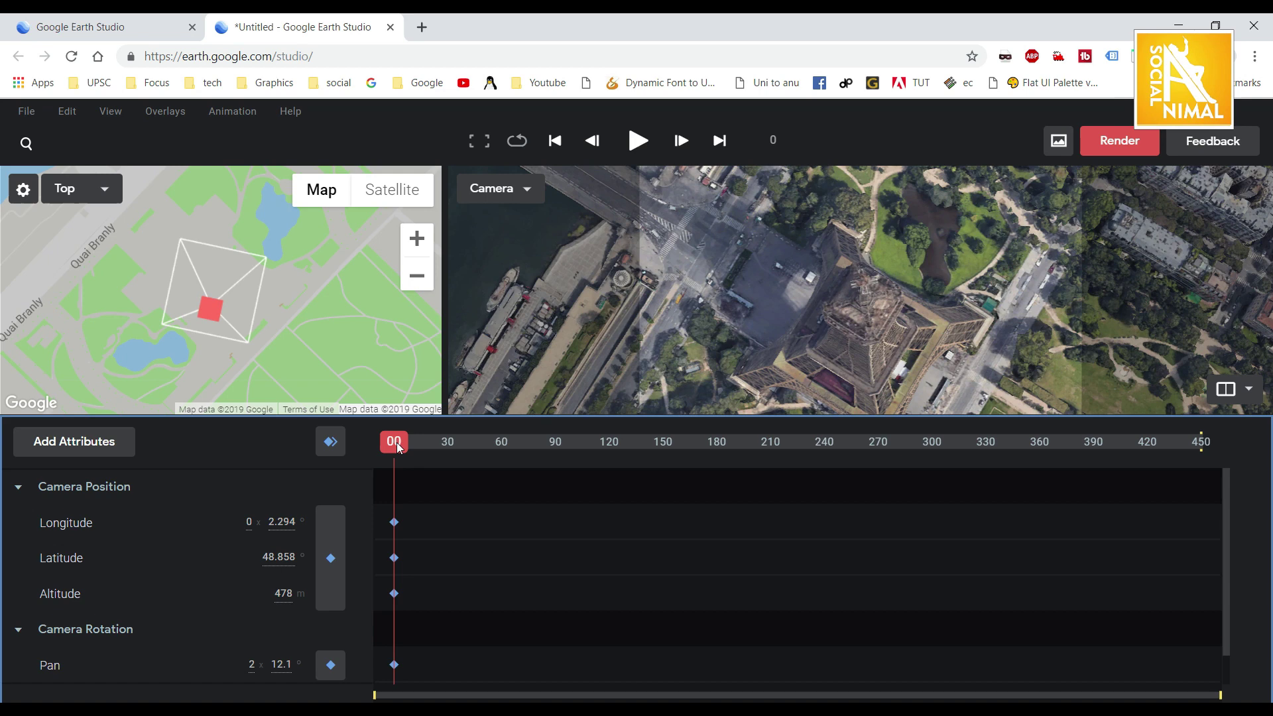
{"action": "left_click_drag", "start_coordinate": [398, 447], "coordinate": [503, 472]}
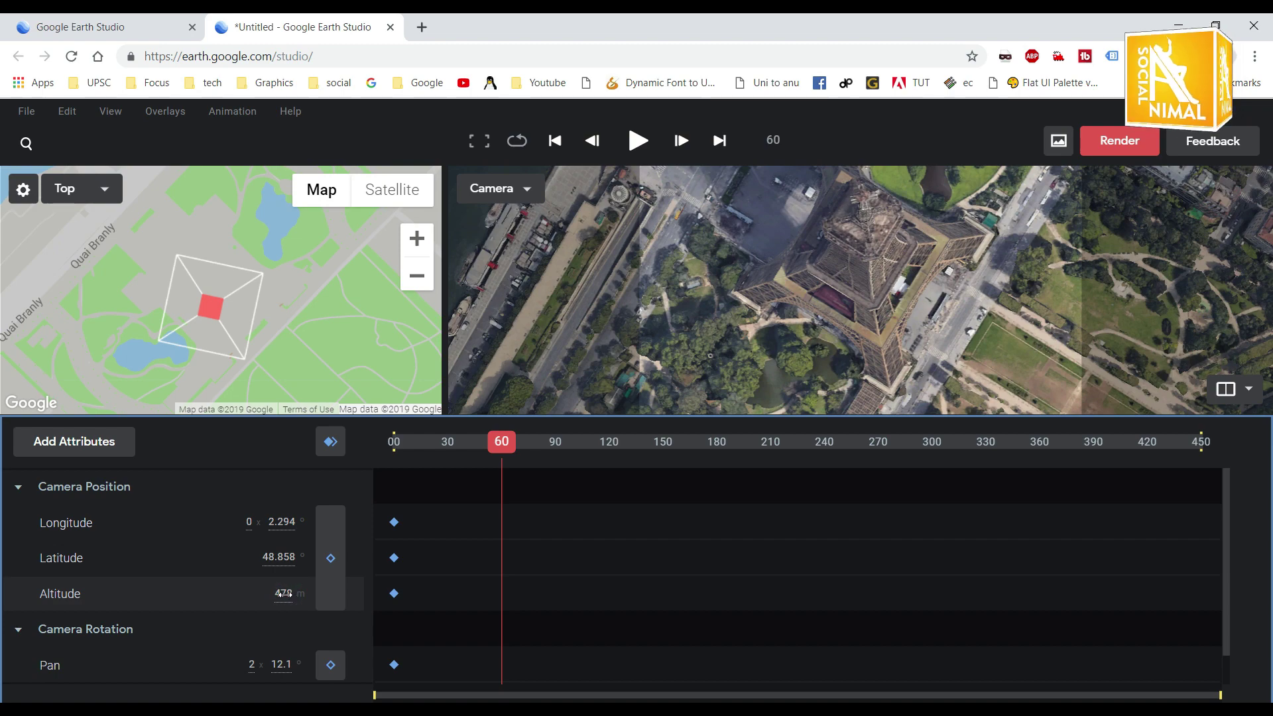
{"action": "left_click_drag", "start_coordinate": [283, 593], "coordinate": [334, 602]}
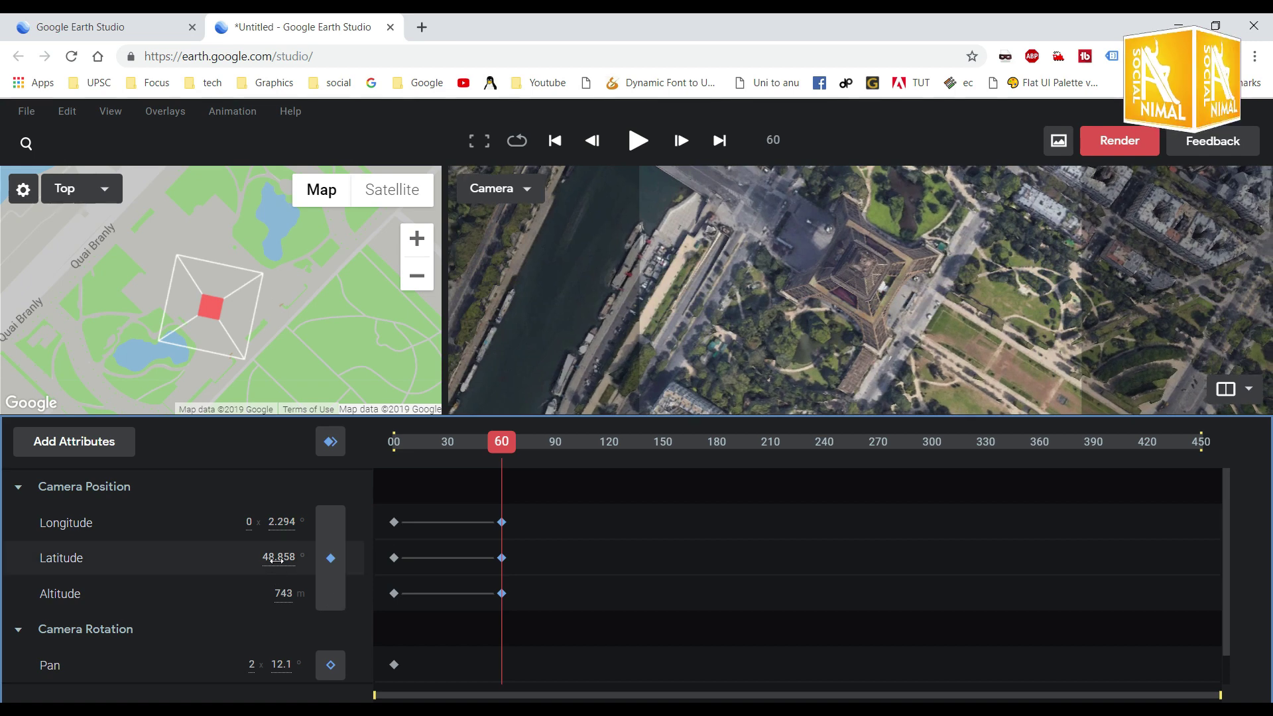
{"action": "left_click_drag", "start_coordinate": [277, 559], "coordinate": [336, 562]}
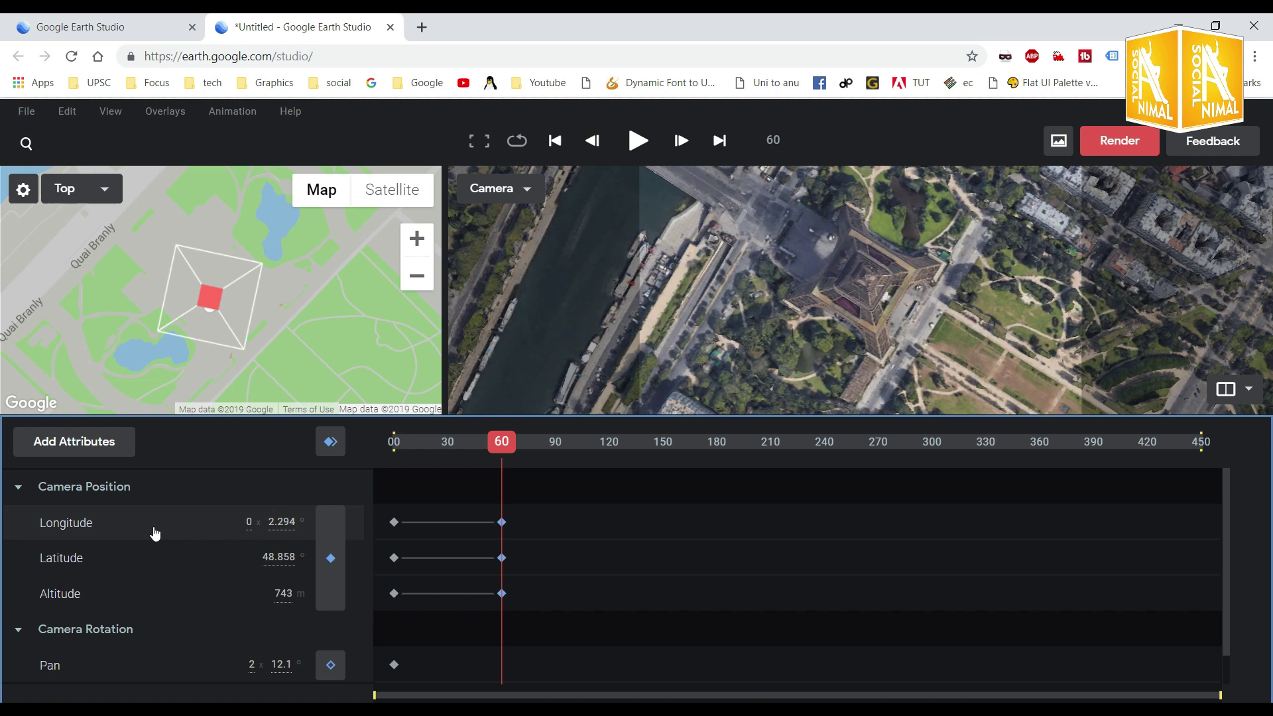
{"action": "left_click_drag", "start_coordinate": [277, 523], "coordinate": [283, 523]}
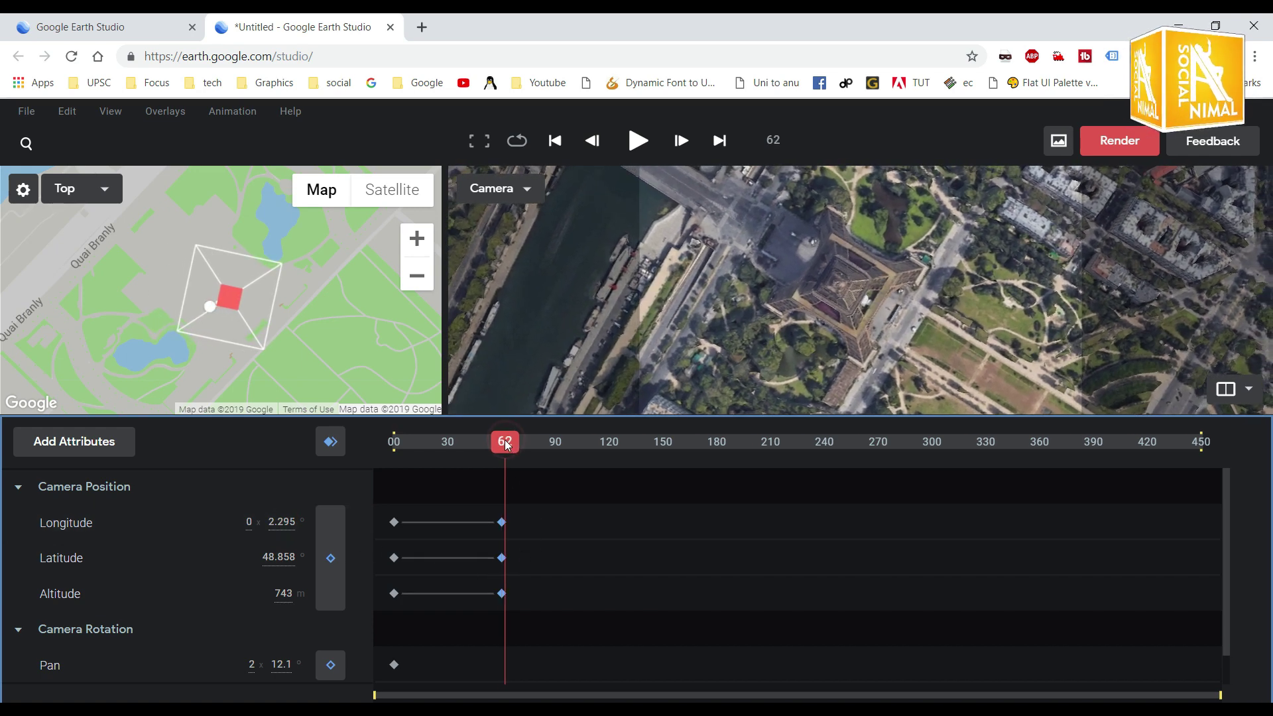
Step: Move the end position keyframes to about frame 240 and preview the animation from the start
{"action": "left_click_drag", "start_coordinate": [507, 445], "coordinate": [356, 460]}
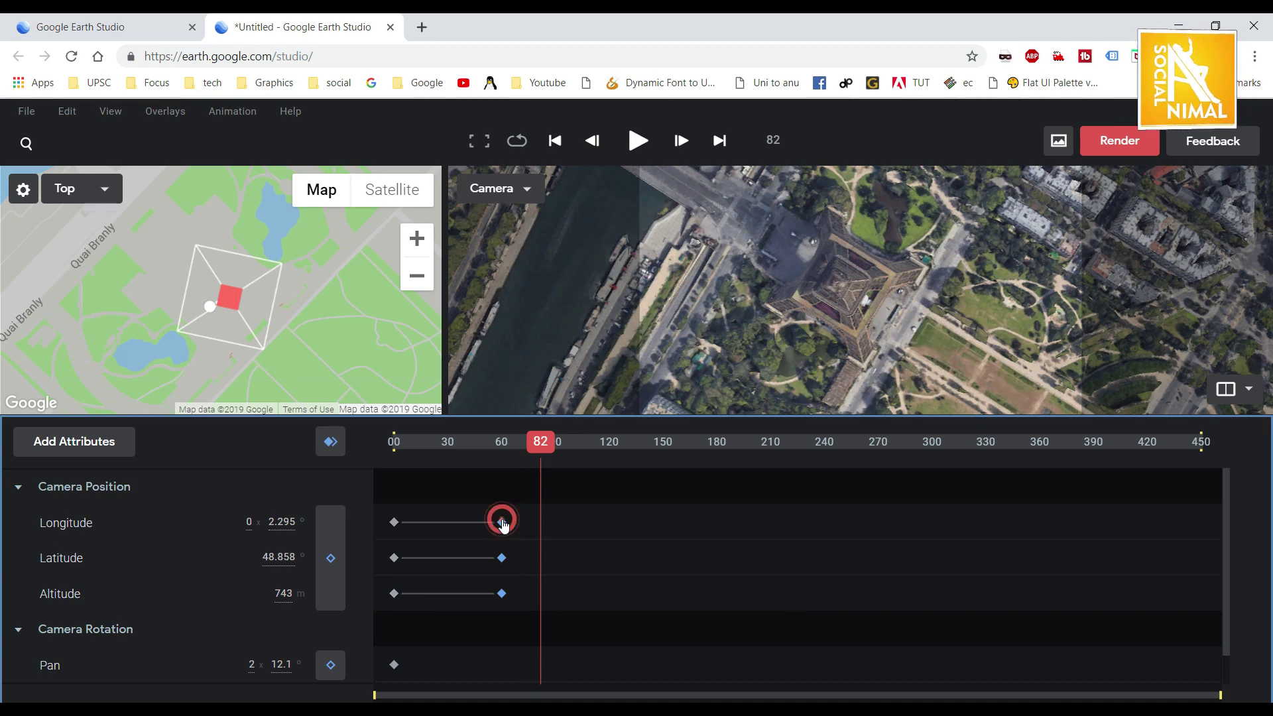
{"action": "left_click_drag", "start_coordinate": [505, 562], "coordinate": [816, 611]}
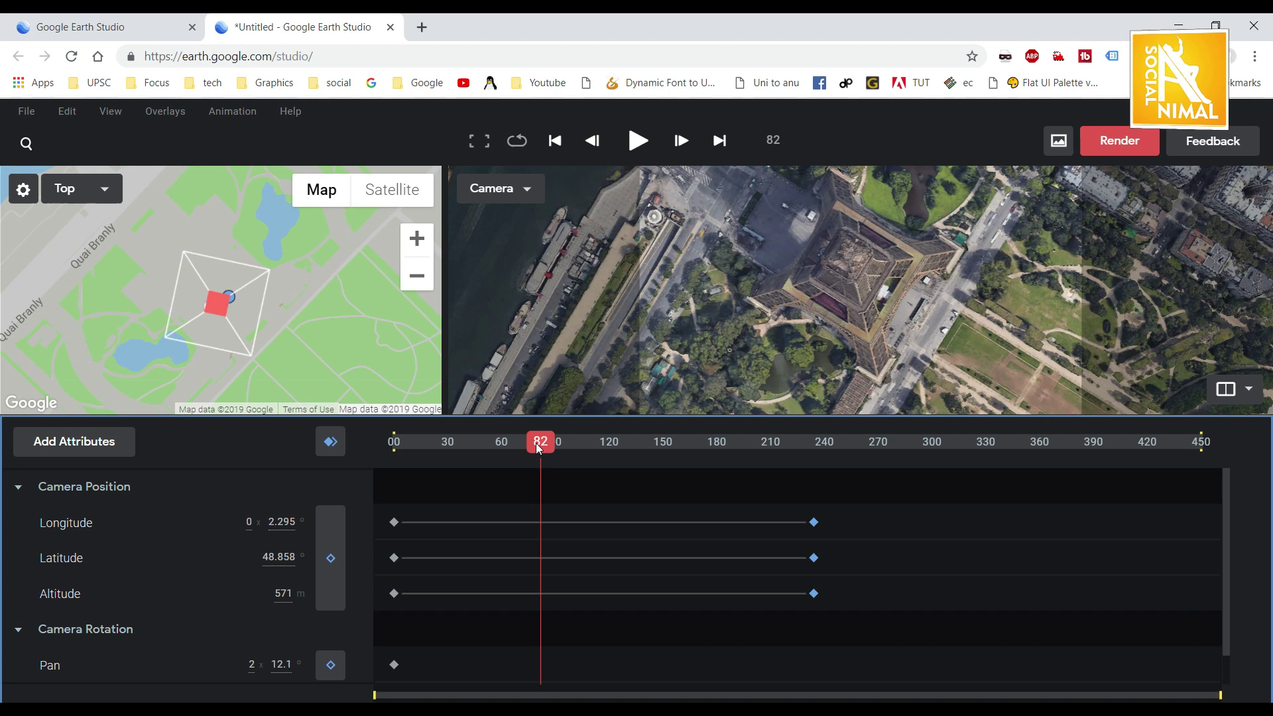
{"action": "left_click_drag", "start_coordinate": [537, 445], "coordinate": [383, 450]}
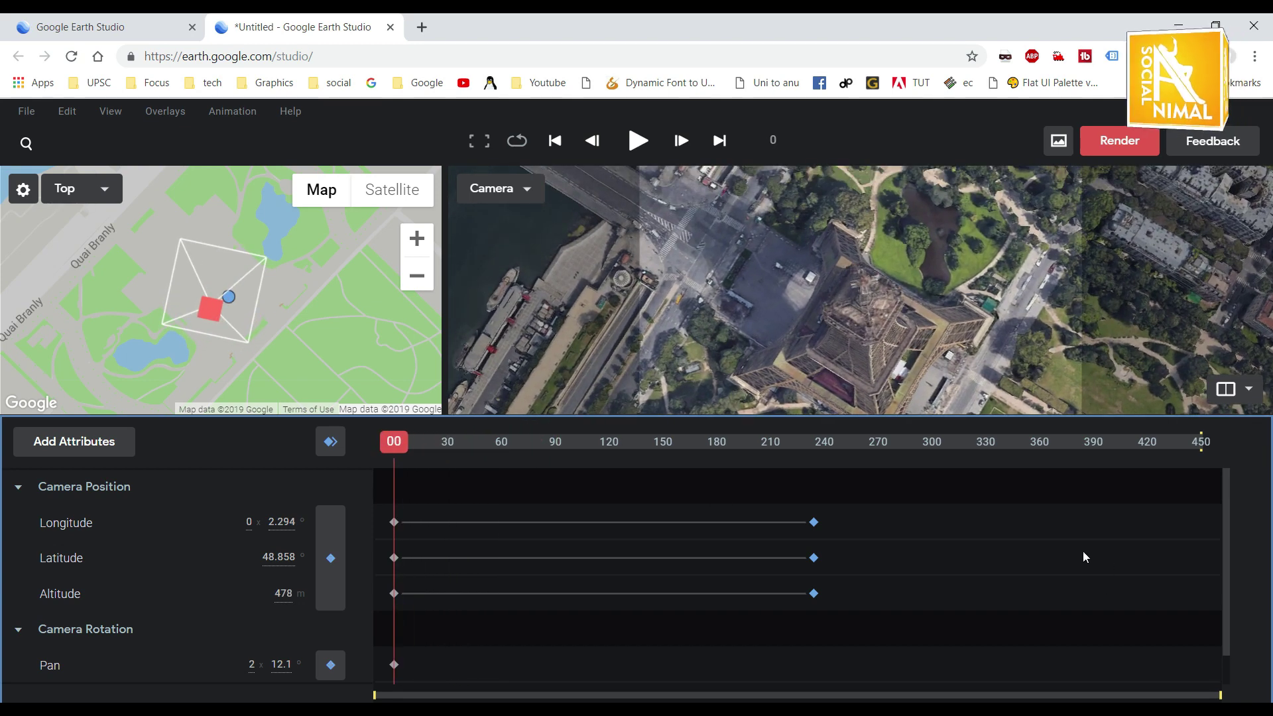
{"action": "key", "text": "space"}
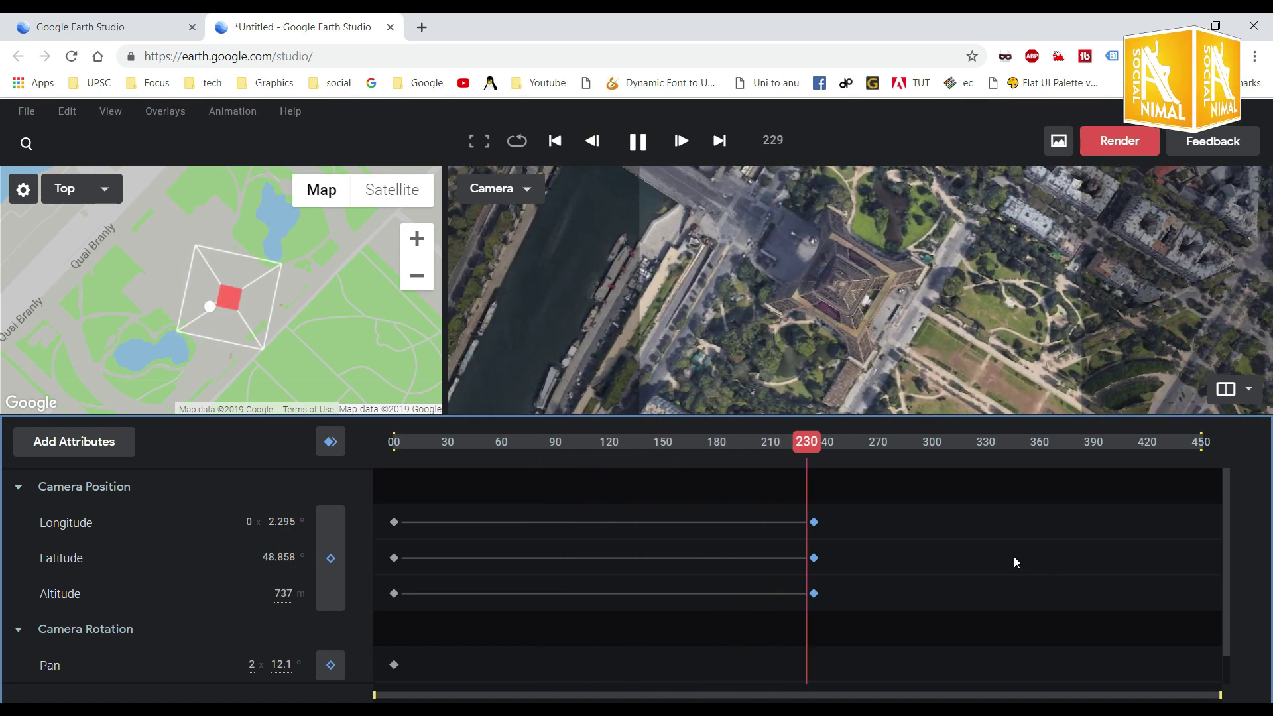
{"action": "key", "text": "space"}
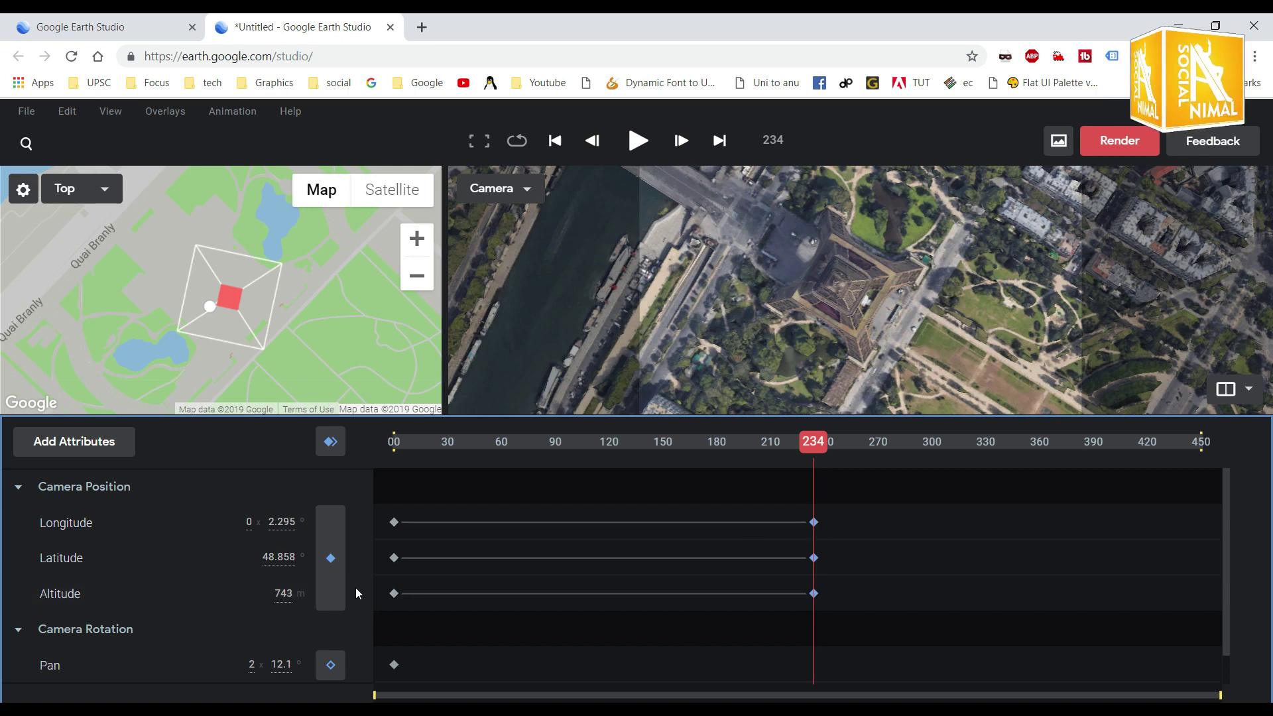
Step: Raise the end altitude high above Paris, preview, and stretch the end keyframes to frame 450
{"action": "left_click_drag", "start_coordinate": [284, 596], "coordinate": [602, 616]}
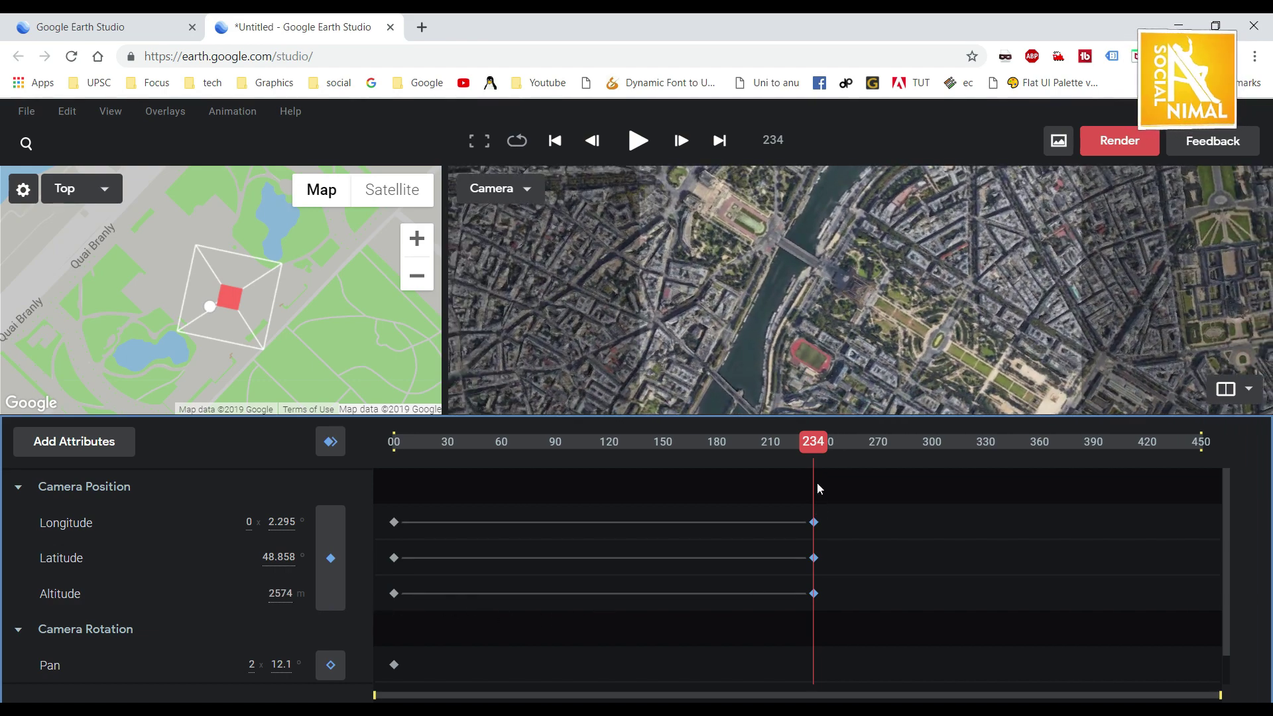
{"action": "left_click_drag", "start_coordinate": [814, 446], "coordinate": [382, 495]}
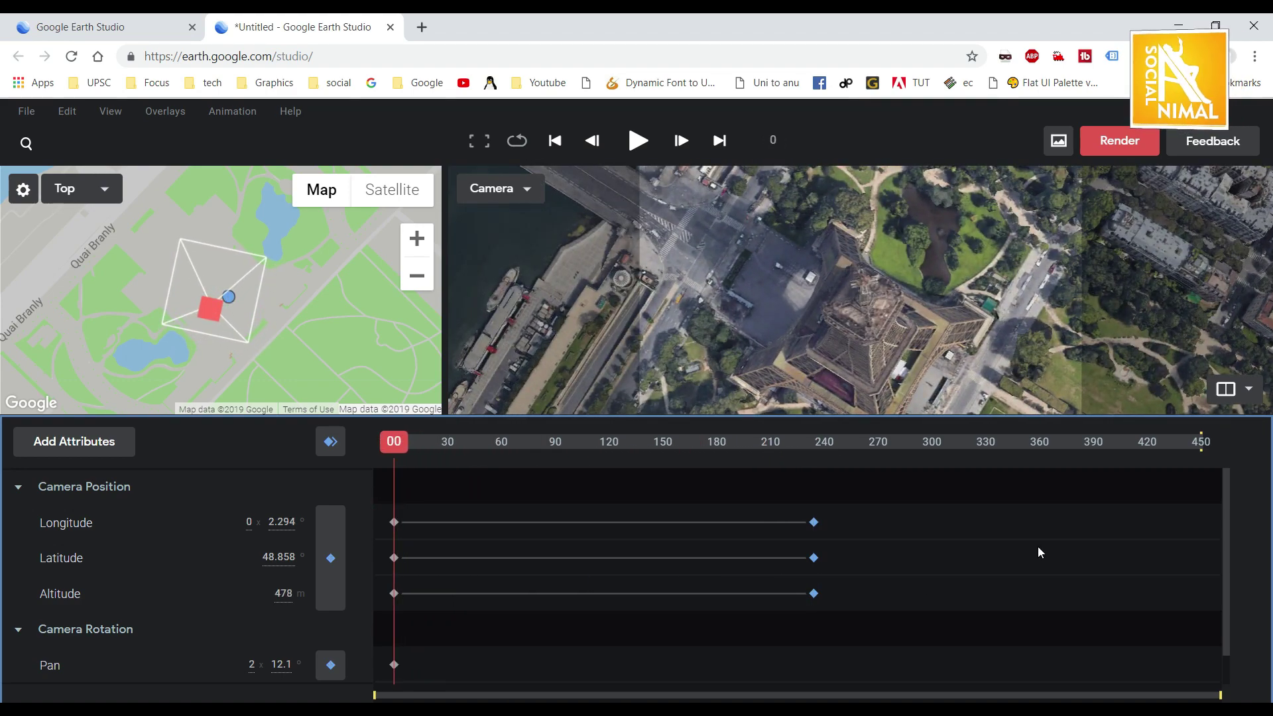
{"action": "key", "text": "space"}
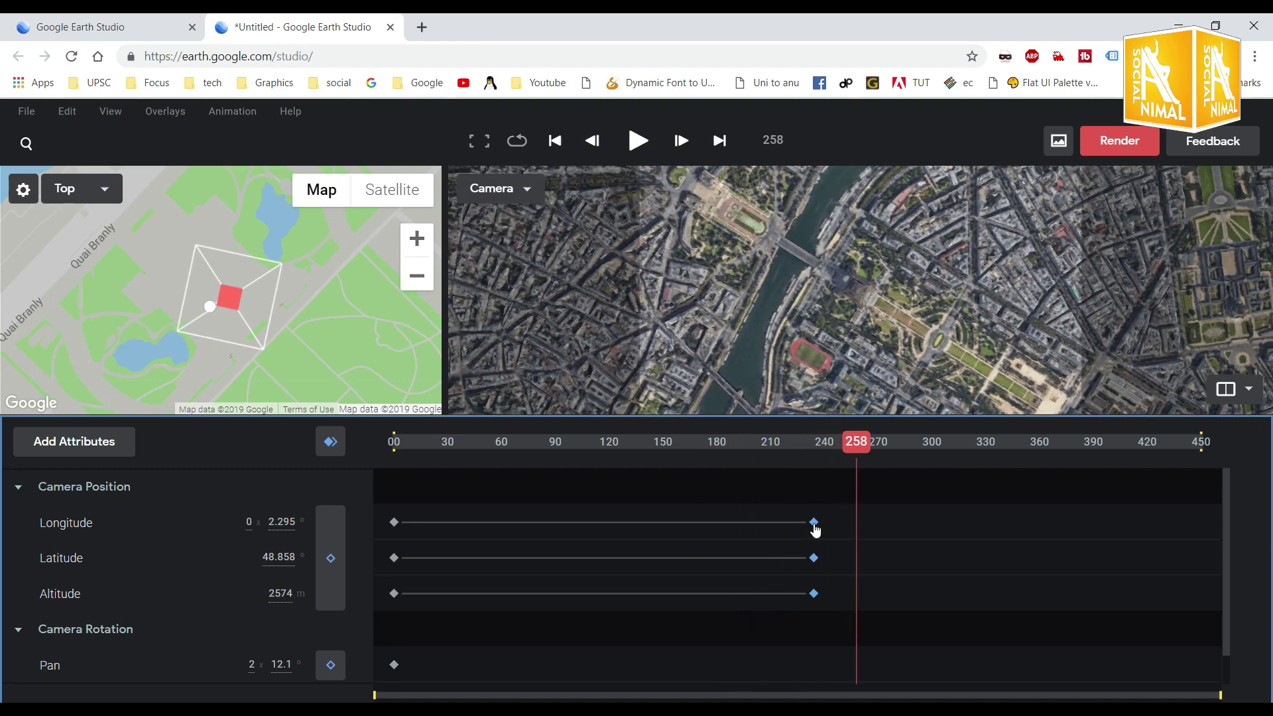
{"action": "left_click_drag", "start_coordinate": [835, 531], "coordinate": [1226, 571]}
Step: Swap keyframes so the 2574 m view is at frame 0 and the tower at frame 450, then preview
{"action": "key", "text": "Home"}
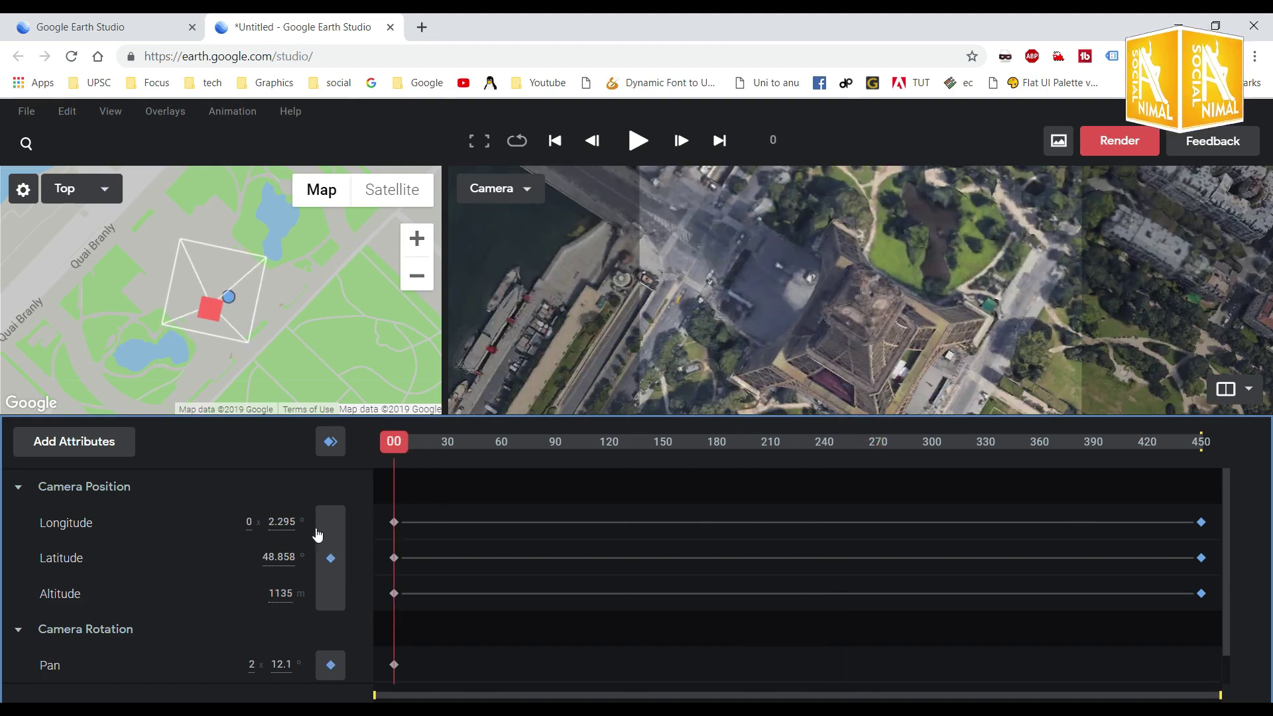
{"action": "key", "text": "space"}
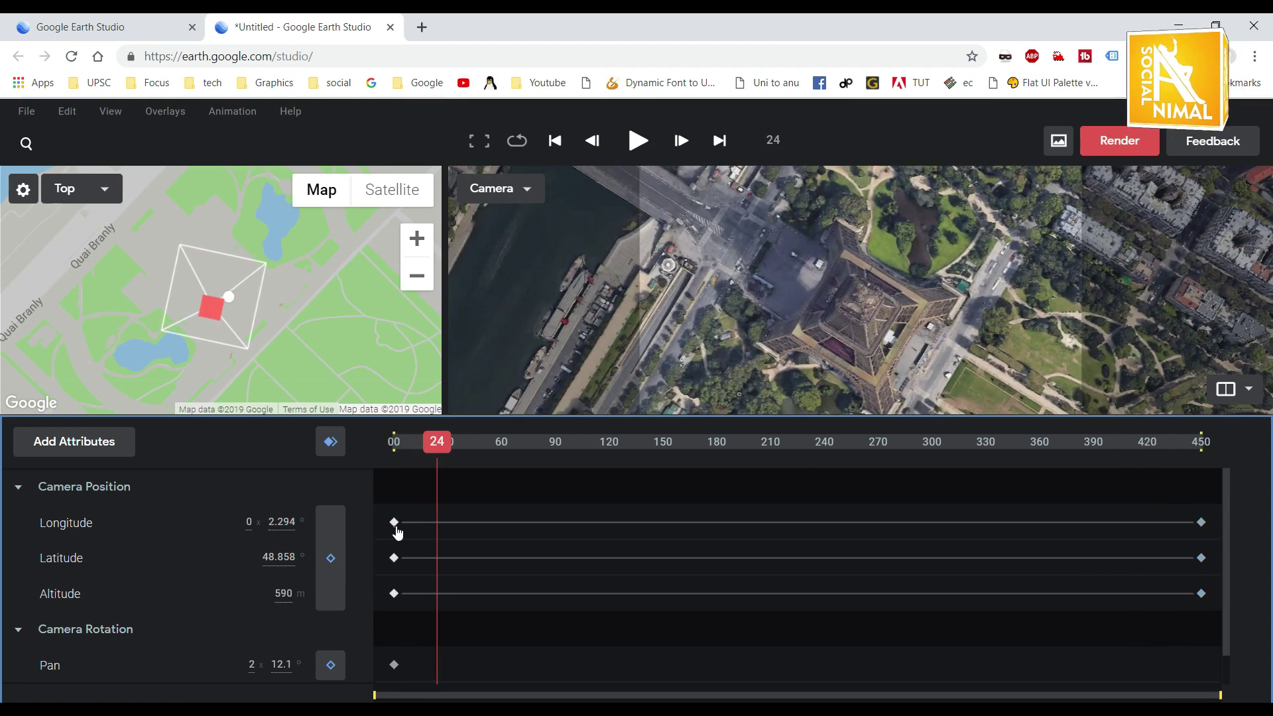
{"action": "left_click_drag", "start_coordinate": [395, 523], "coordinate": [719, 523]}
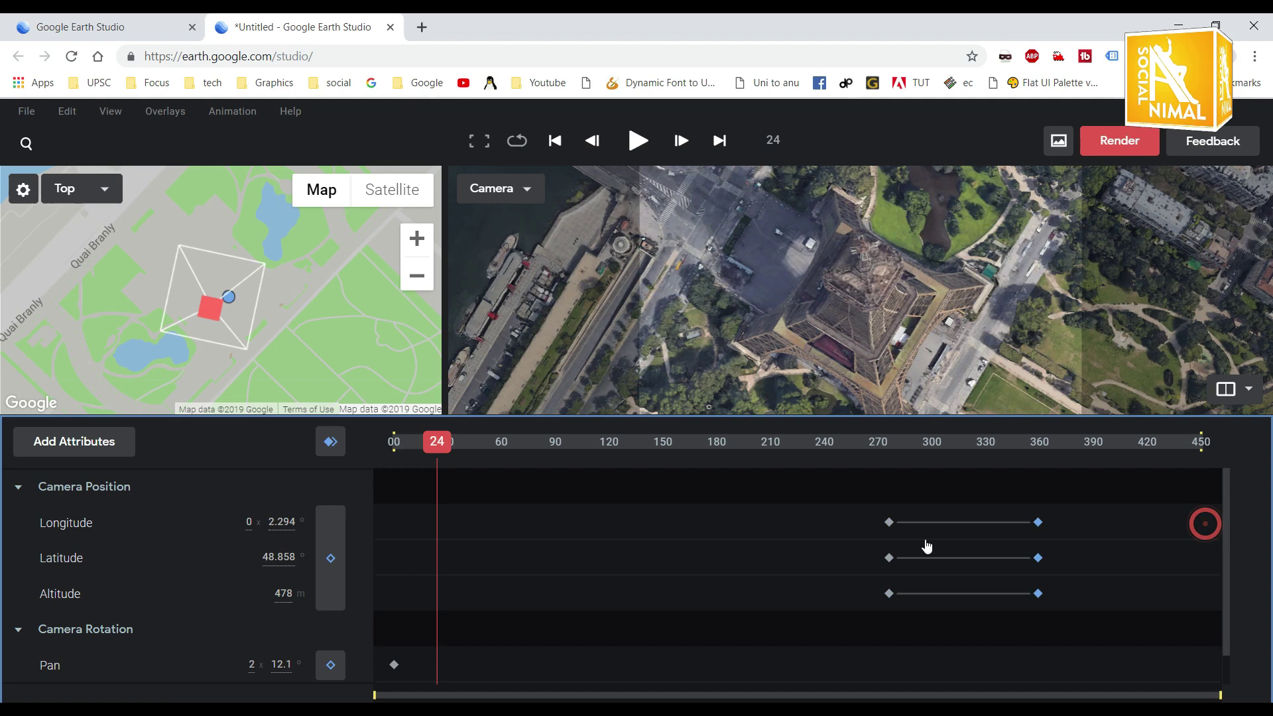
{"action": "left_click_drag", "start_coordinate": [1038, 557], "coordinate": [668, 557]}
{"action": "left_click_drag", "start_coordinate": [378, 585], "coordinate": [388, 567]}
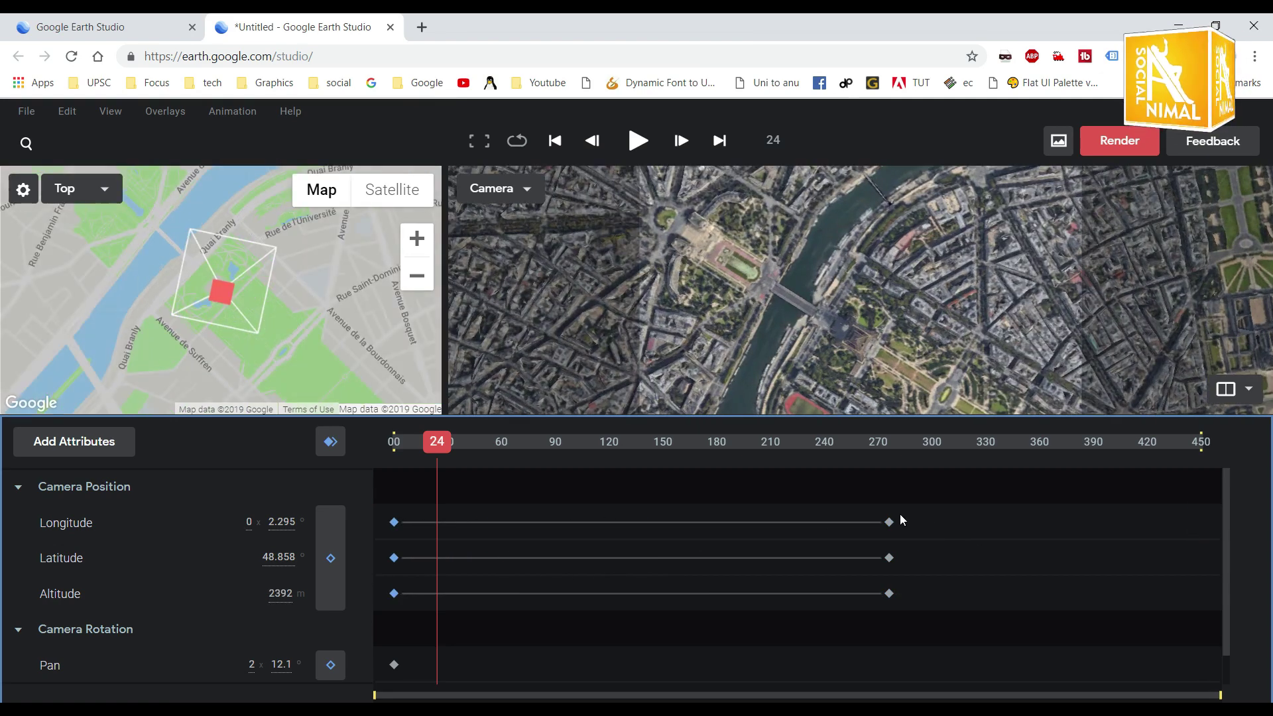
{"action": "left_click_drag", "start_coordinate": [890, 523], "coordinate": [1078, 523]}
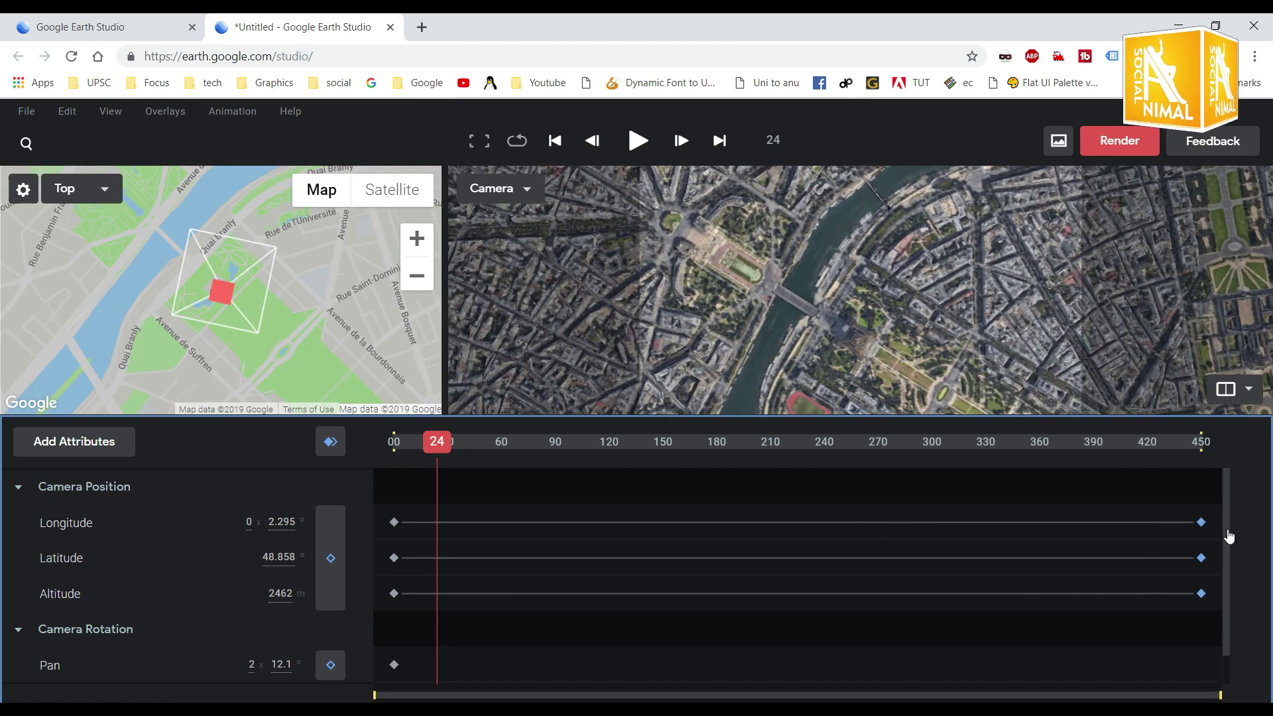
{"action": "left_click_drag", "start_coordinate": [449, 440], "coordinate": [394, 450]}
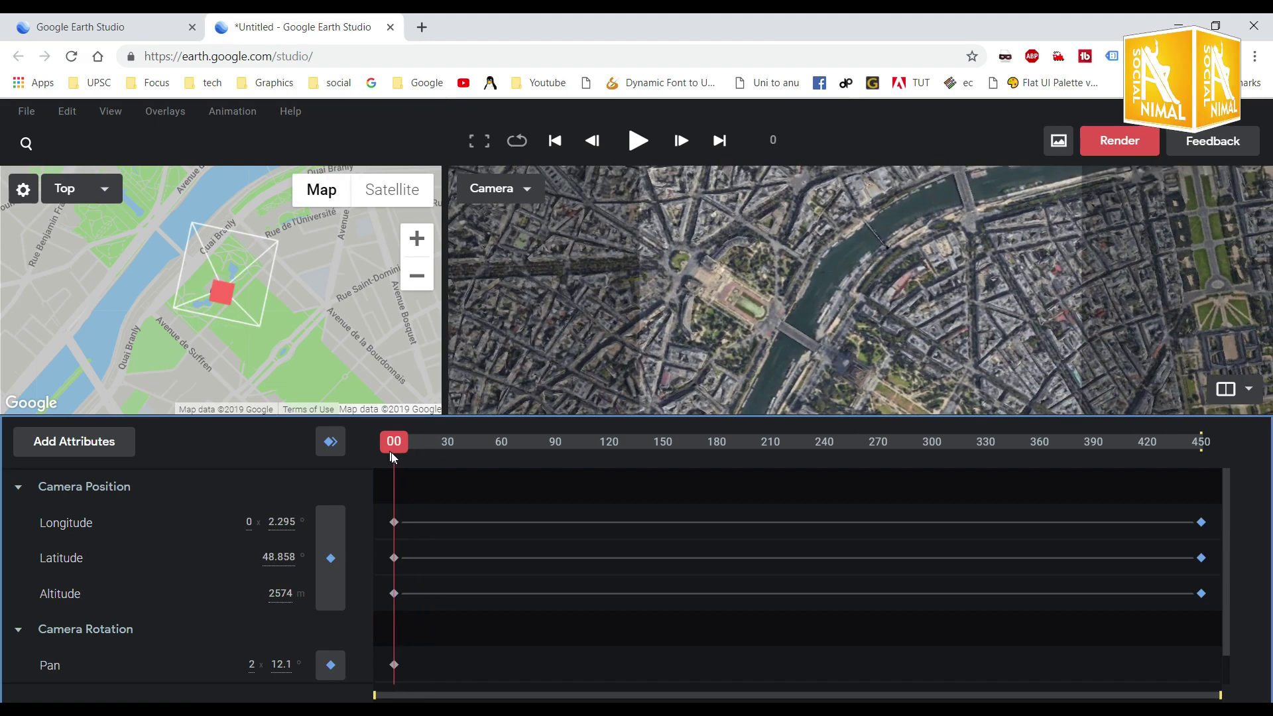
{"action": "key", "text": "space"}
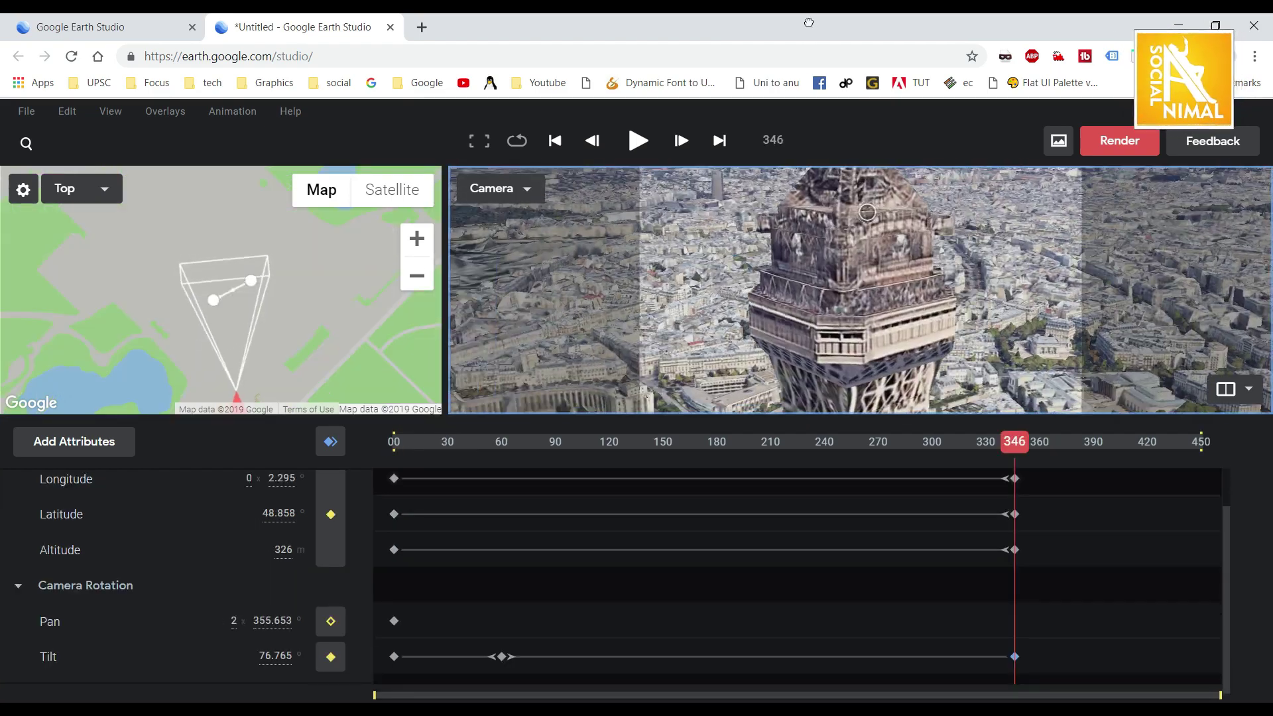
Step: Orbit around the Eiffel Tower and, later in the timeline, tilt the camera to about 85 degrees
{"action": "left_click_drag", "start_coordinate": [942, 218], "coordinate": [568, 370]}
{"action": "left_click_drag", "start_coordinate": [1001, 450], "coordinate": [1095, 450]}
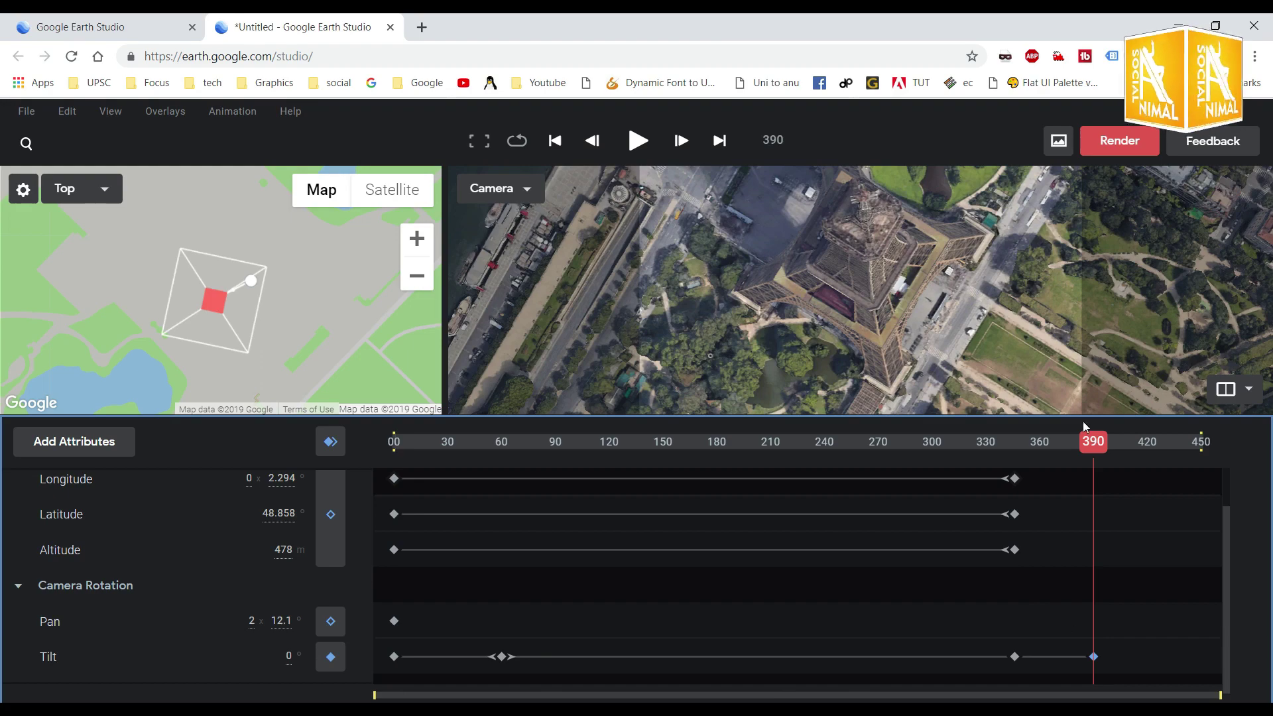
{"action": "left_click_drag", "start_coordinate": [928, 248], "coordinate": [951, 112], "text": "shift"}
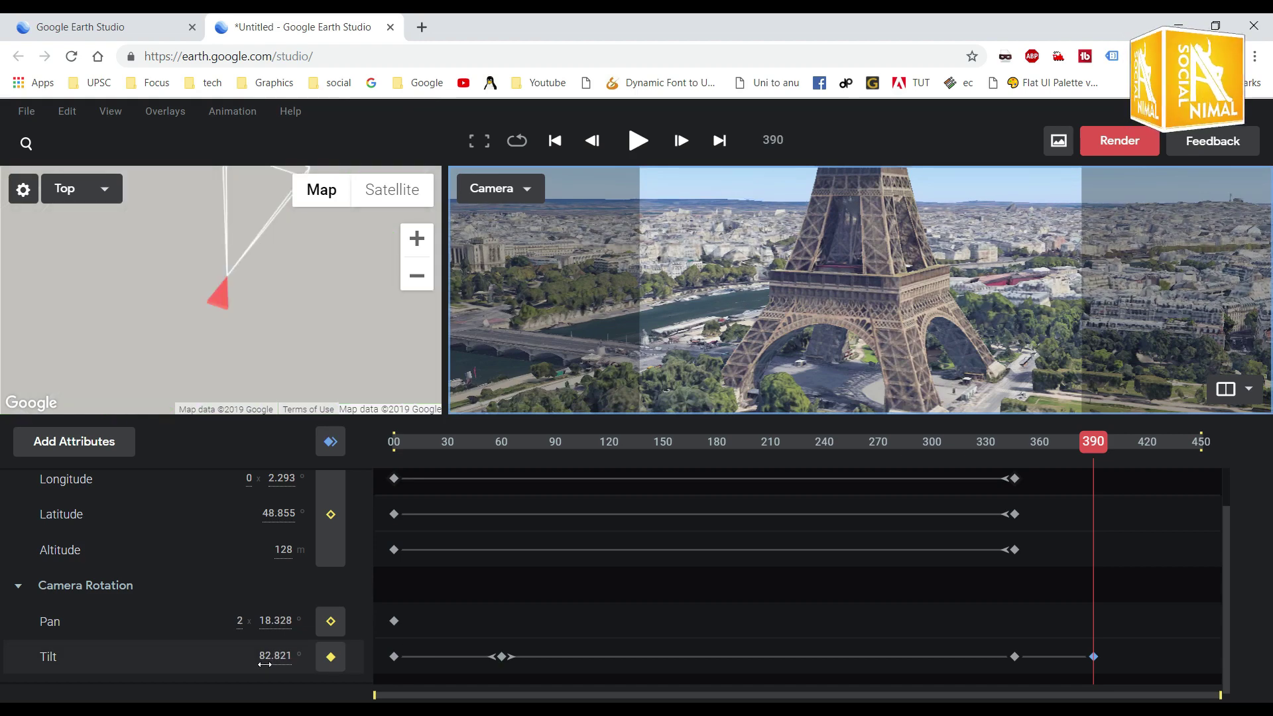
{"action": "left_click_drag", "start_coordinate": [264, 665], "coordinate": [279, 620]}
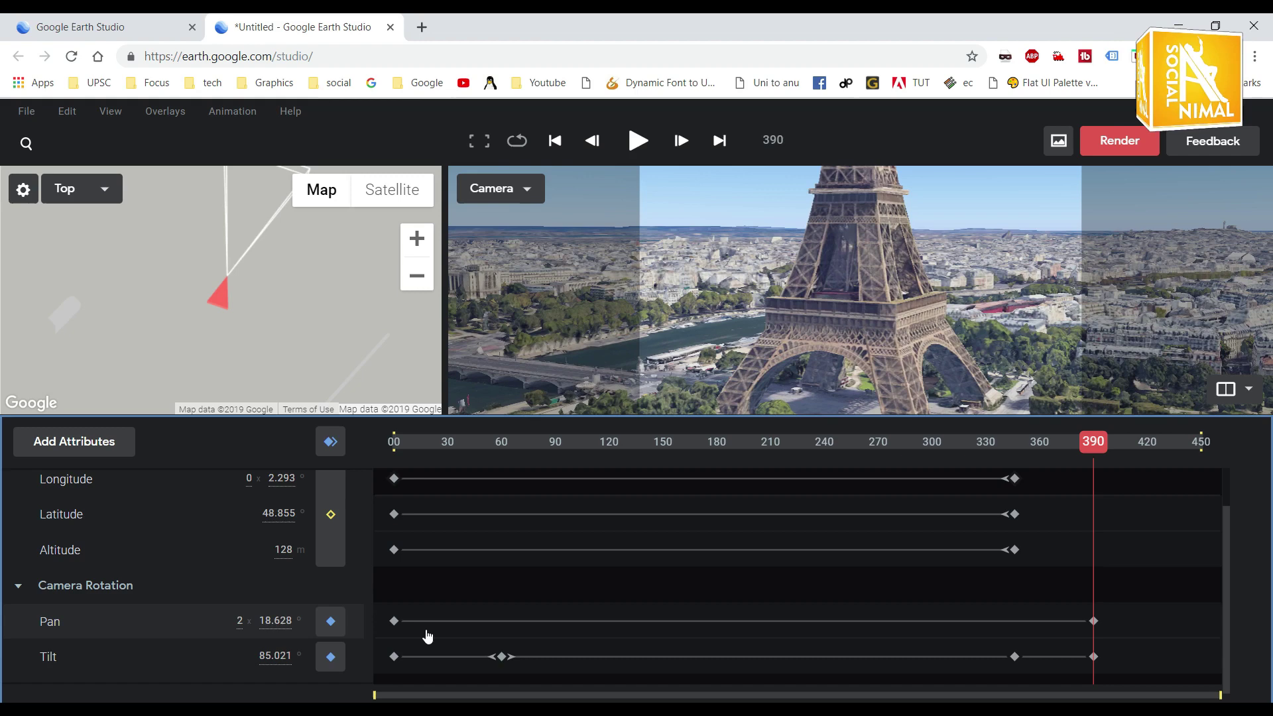
Step: Key the camera at frame 390 and raise its altitude to about 366 m above the tower
{"action": "left_click", "coordinate": [331, 513]}
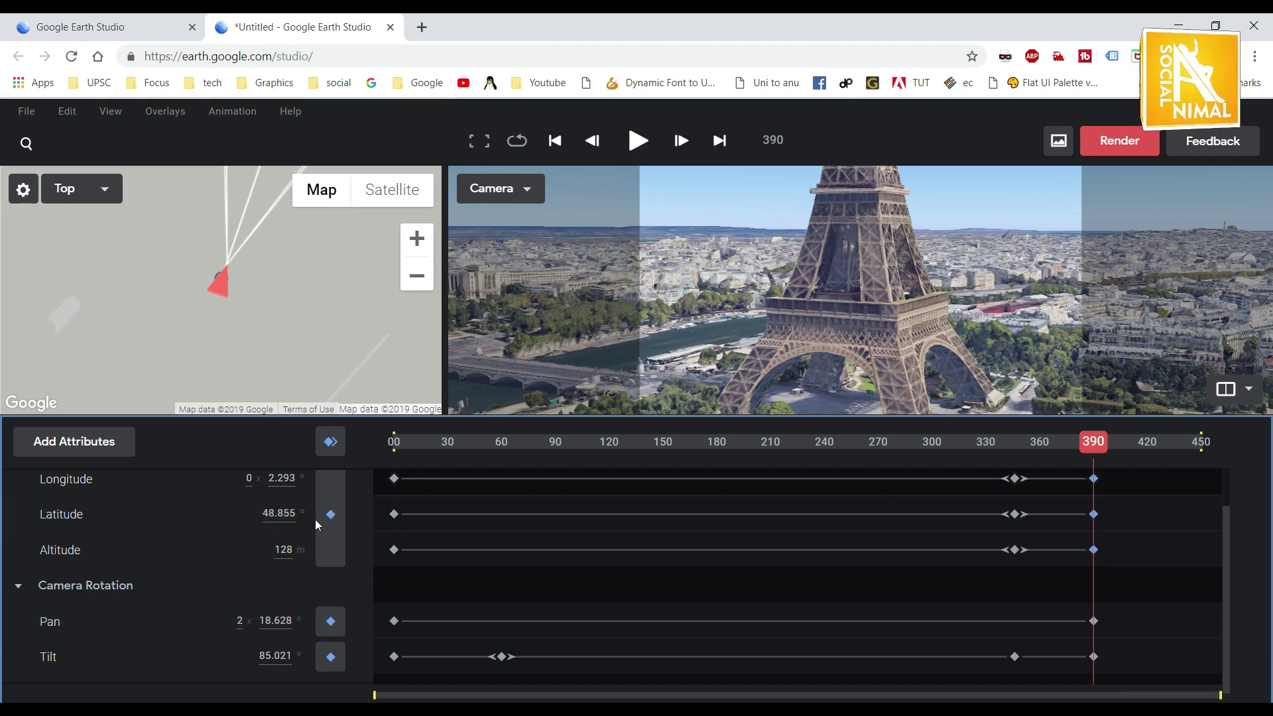
{"action": "left_click_drag", "start_coordinate": [283, 549], "coordinate": [250, 563]}
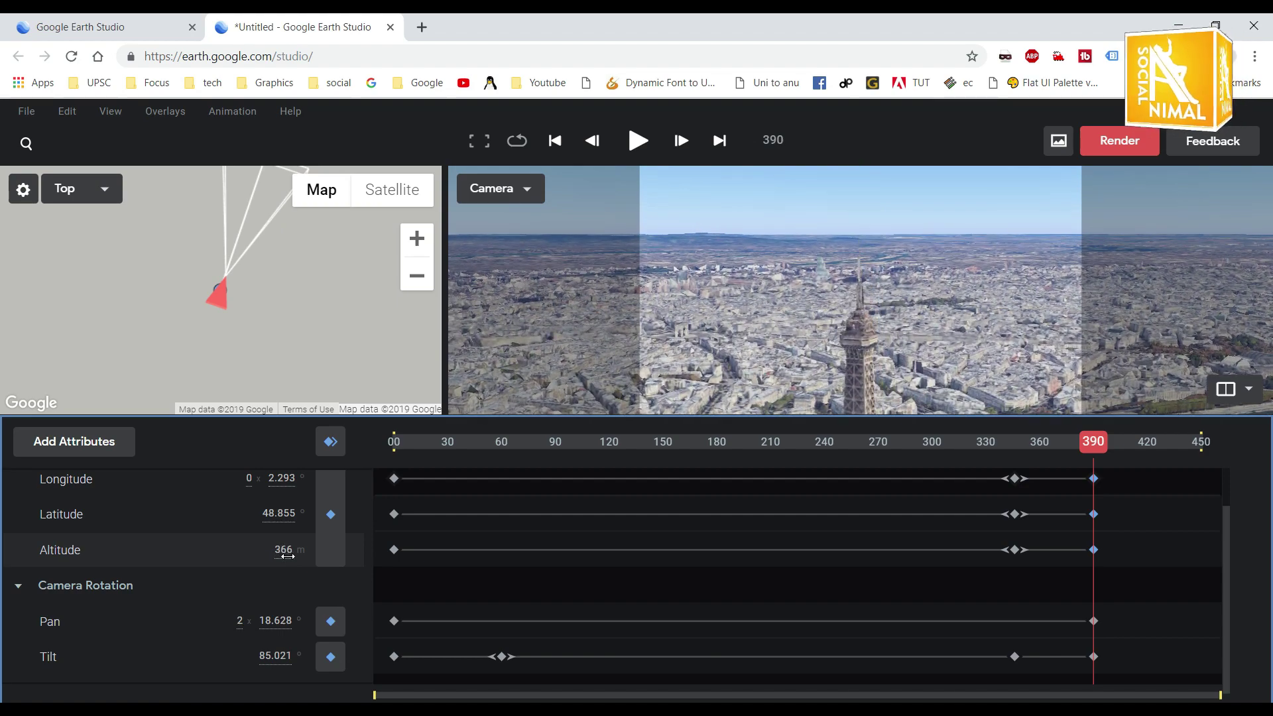
{"action": "left_click_drag", "start_coordinate": [1096, 453], "coordinate": [1012, 463]}
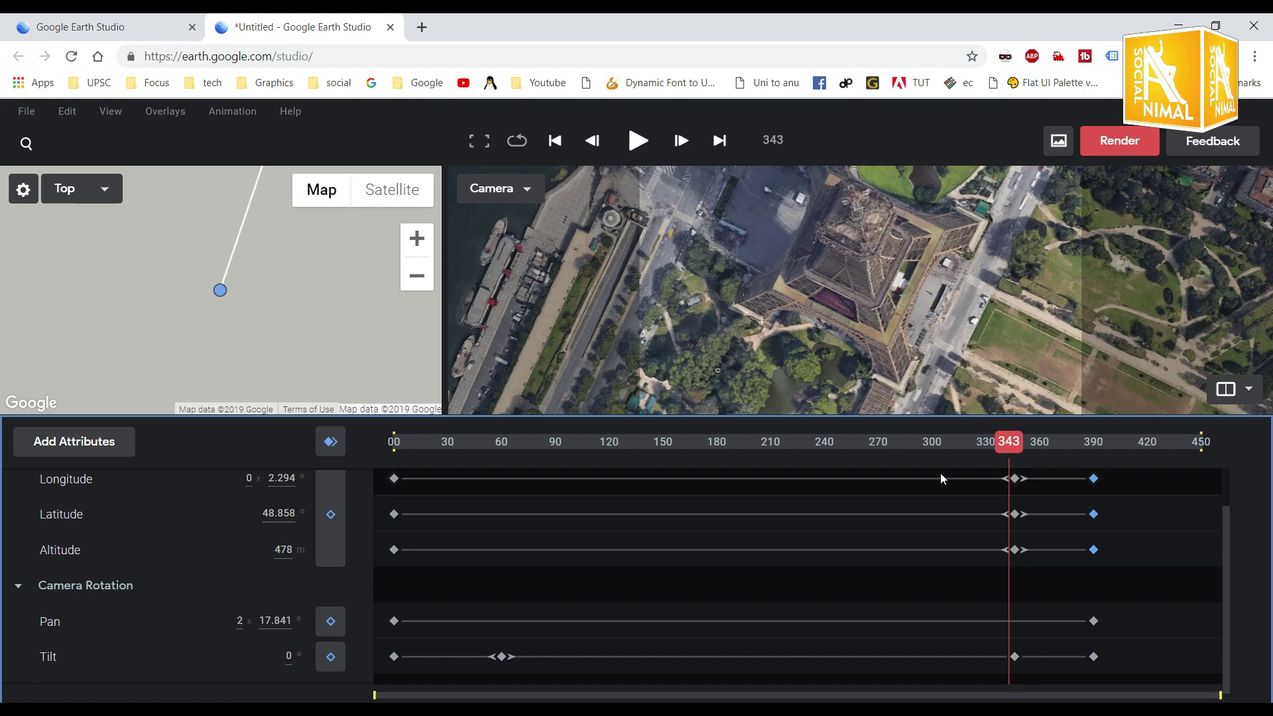
Step: Preview the animation from the first frame and again near the end of the climb
{"action": "key", "text": "Home"}
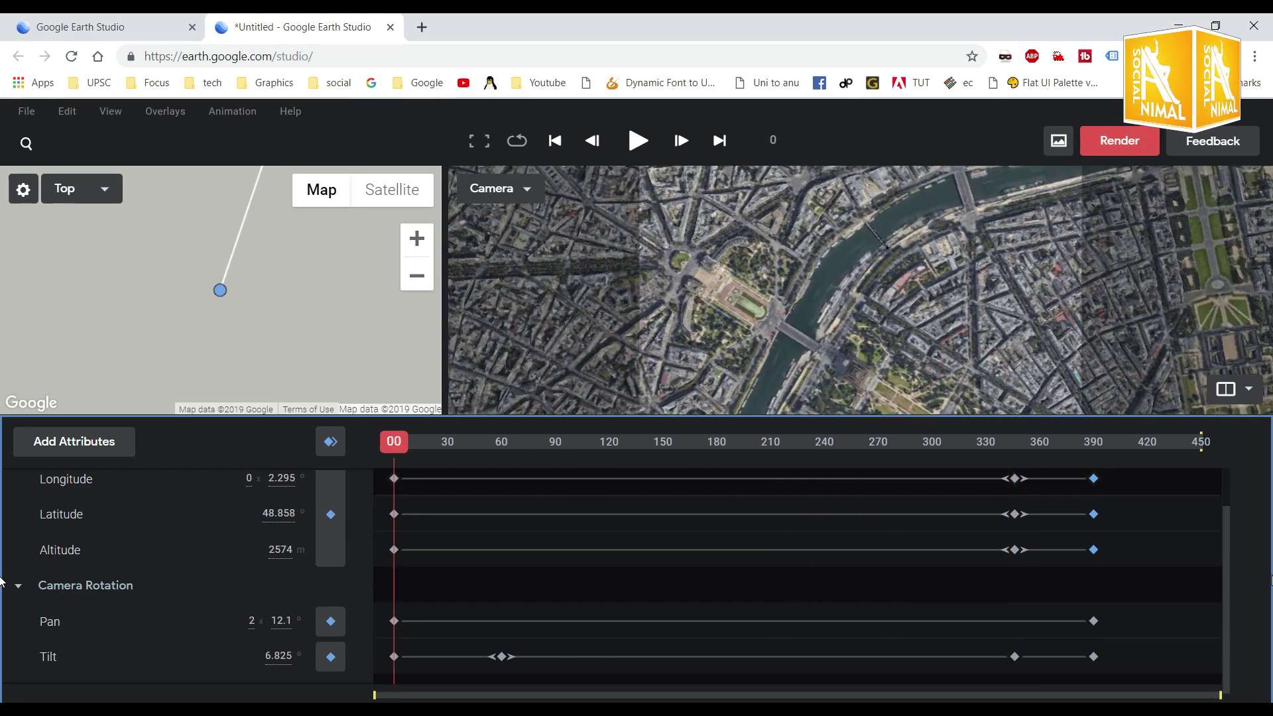
{"action": "key", "text": "space"}
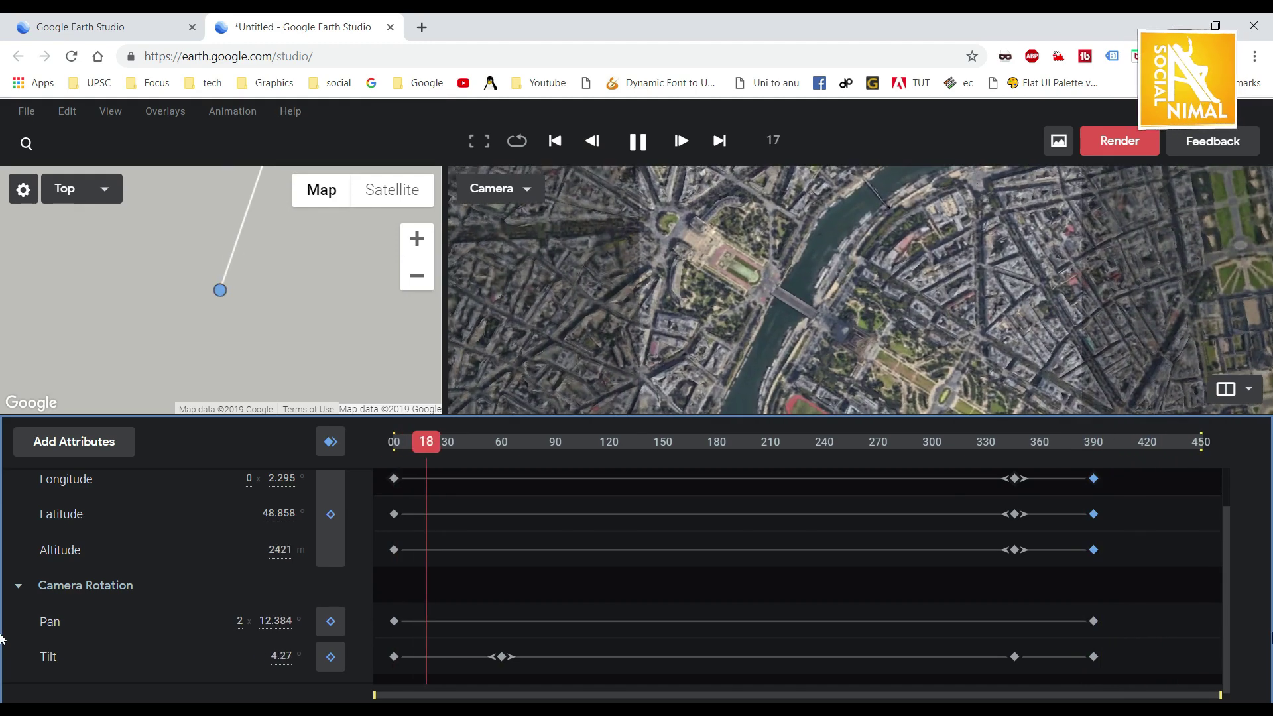
{"action": "key", "text": "space"}
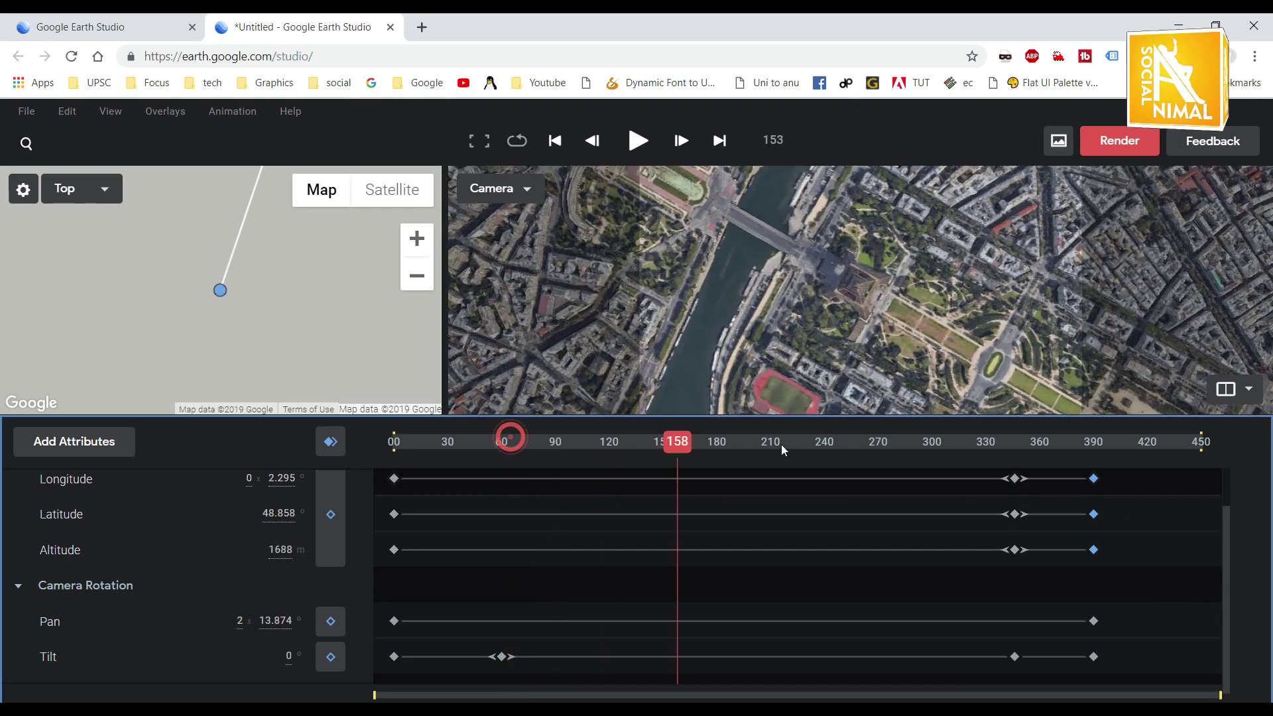
{"action": "left_click_drag", "start_coordinate": [782, 451], "coordinate": [1095, 486]}
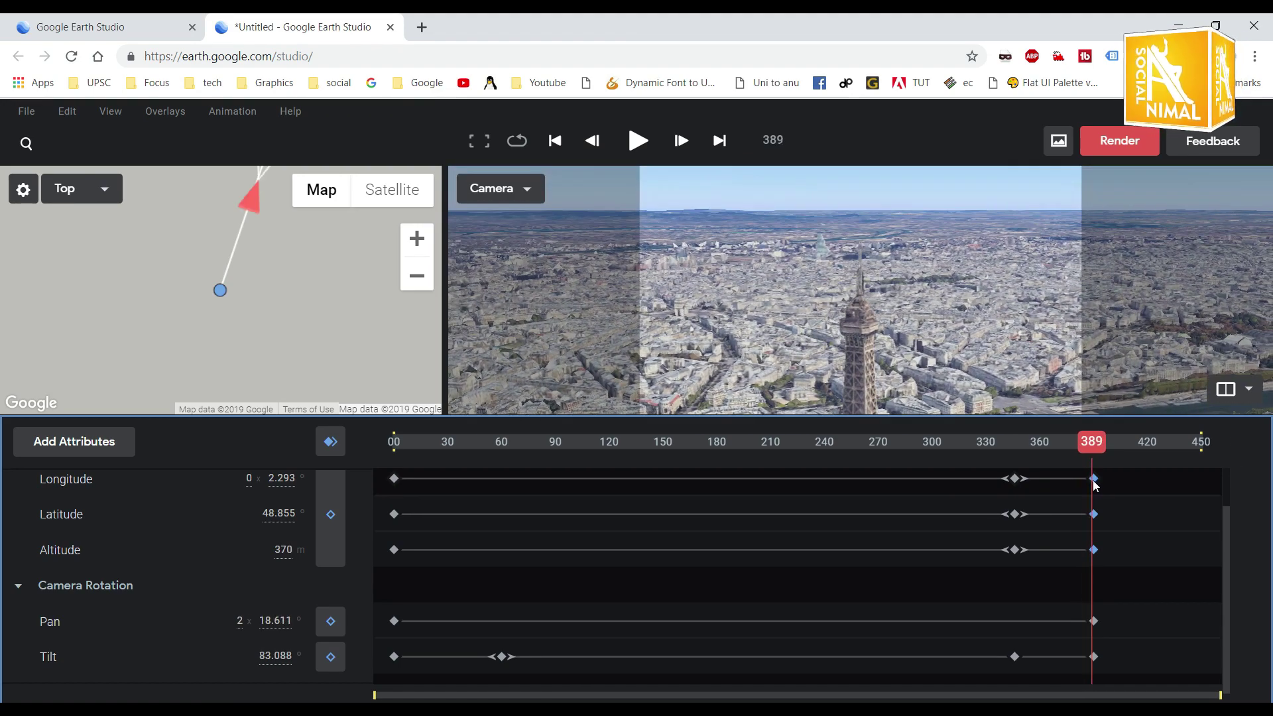
{"action": "key", "text": "space"}
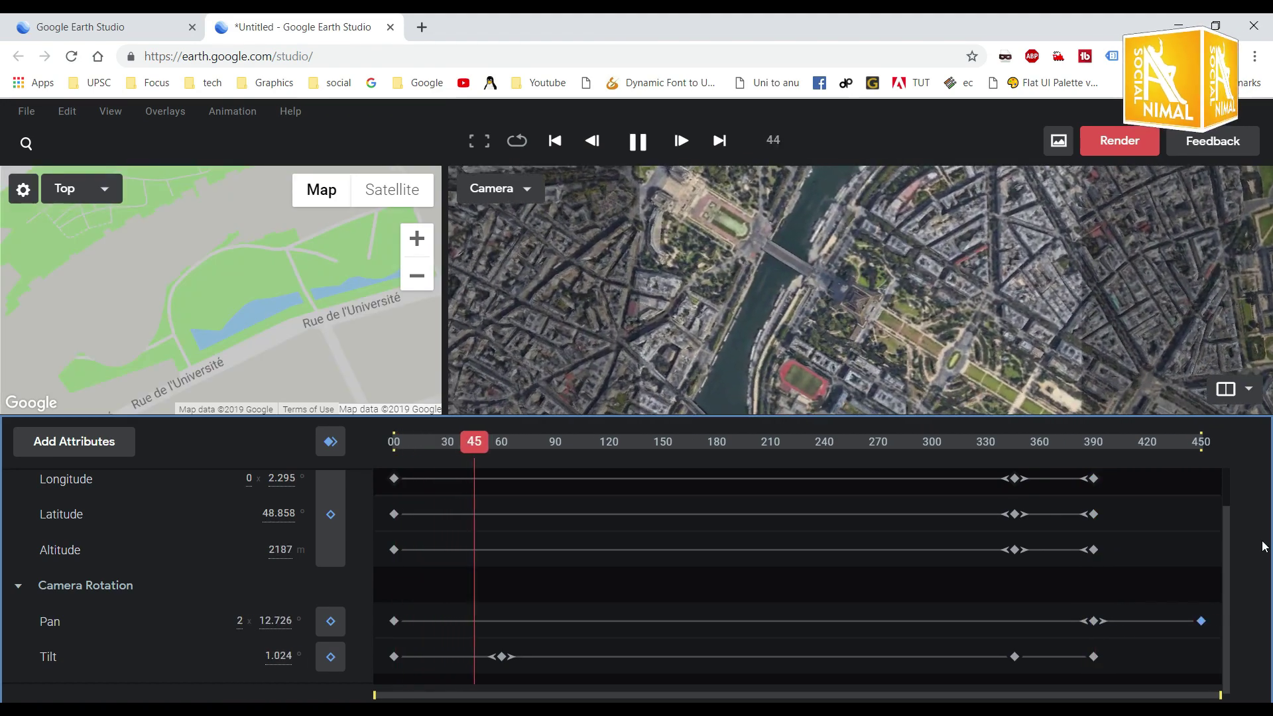
Step: Set the Pan angle at the final frame 450 to 0°
{"action": "key", "text": "space"}
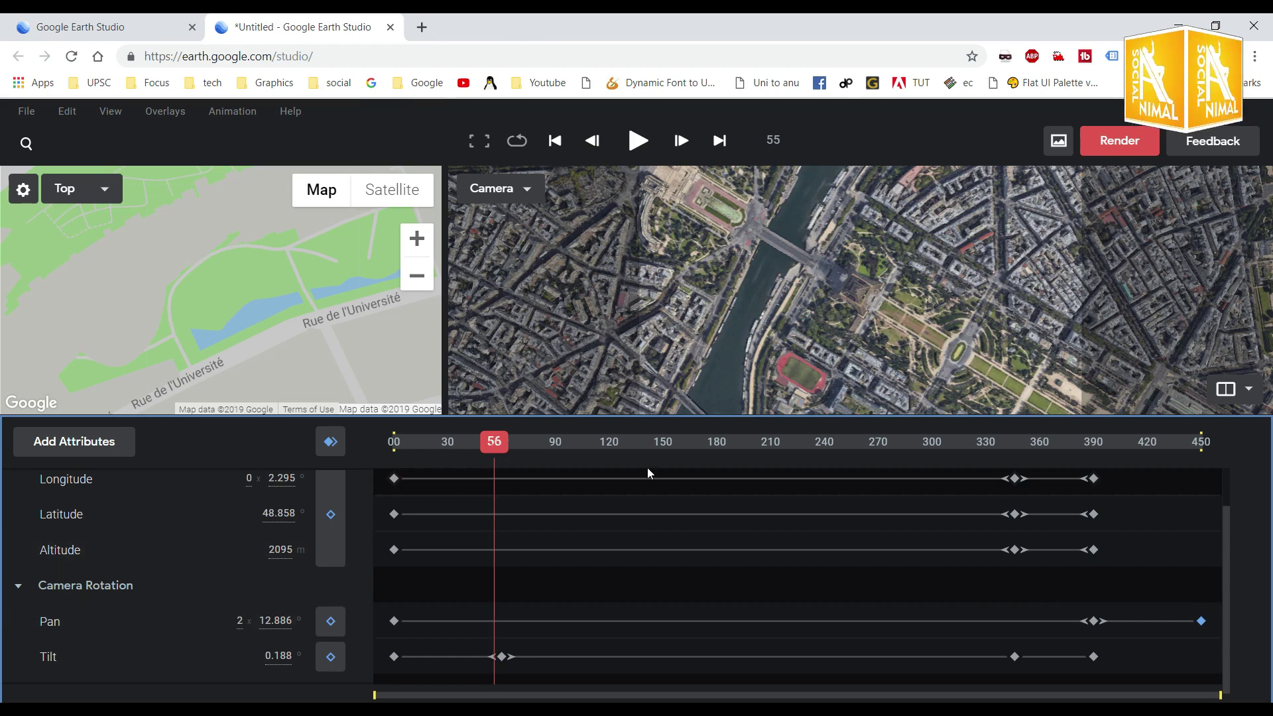
{"action": "key", "text": "End"}
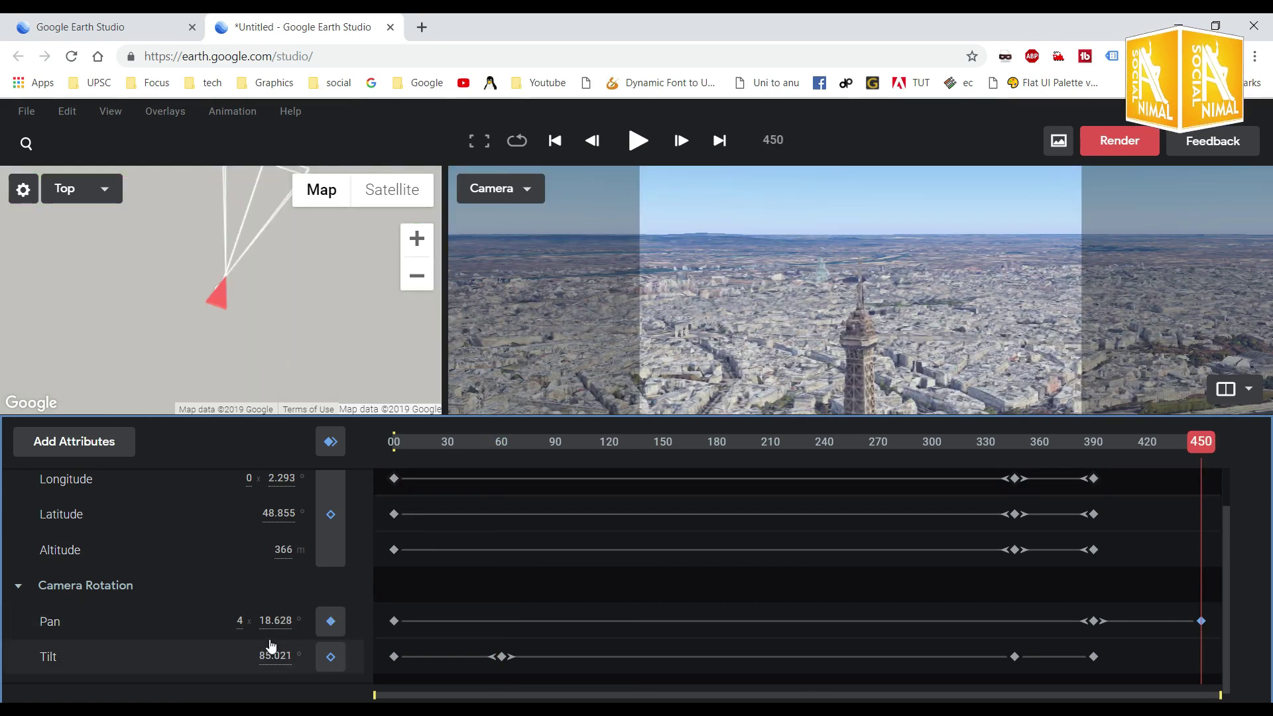
{"action": "left_click", "coordinate": [238, 621]}
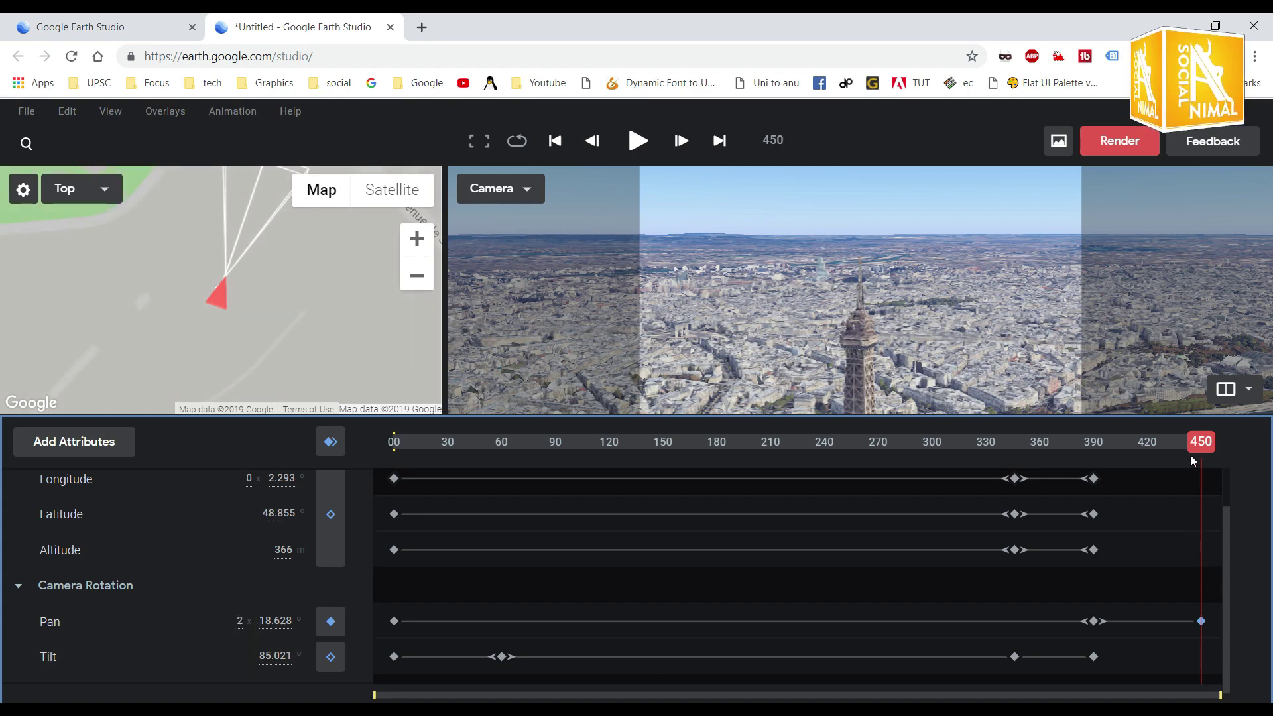
{"action": "mouse_move", "coordinate": [1201, 442]}
{"action": "left_mouse_down"}
{"action": "mouse_move", "coordinate": [1081, 470]}
{"action": "mouse_move", "coordinate": [1207, 467]}
{"action": "left_mouse_up"}
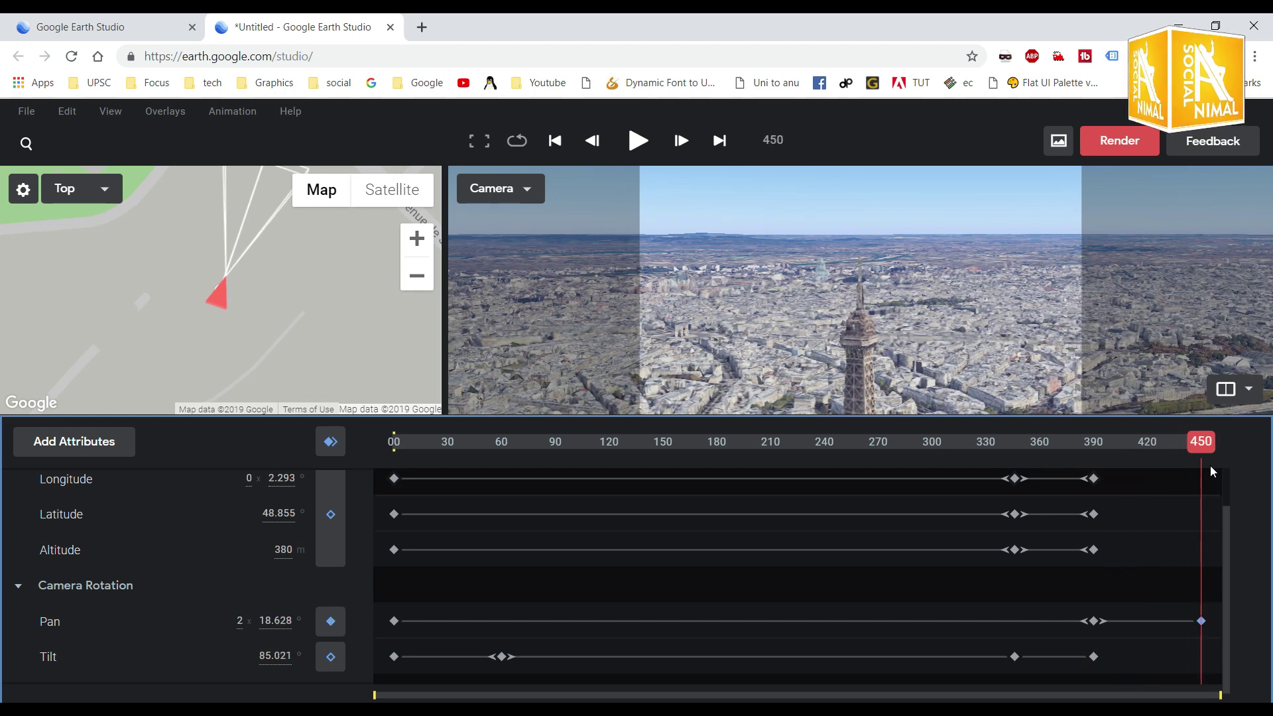
{"action": "left_click", "coordinate": [265, 620]}
{"action": "type", "text": "0"}
{"action": "key", "text": "Return"}
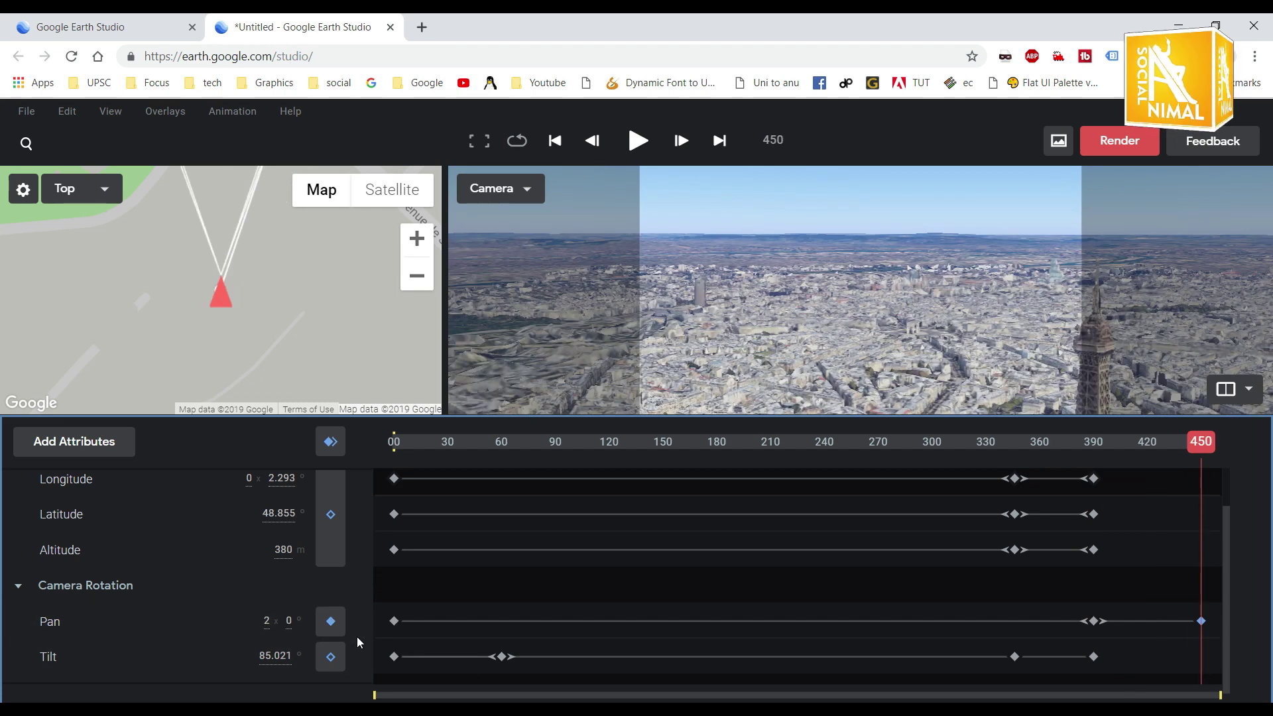
Step: Review the ending, then slide the final keyframes earlier to about frames 131–180
{"action": "left_click_drag", "start_coordinate": [1215, 439], "coordinate": [911, 464]}
{"action": "key", "text": "space"}
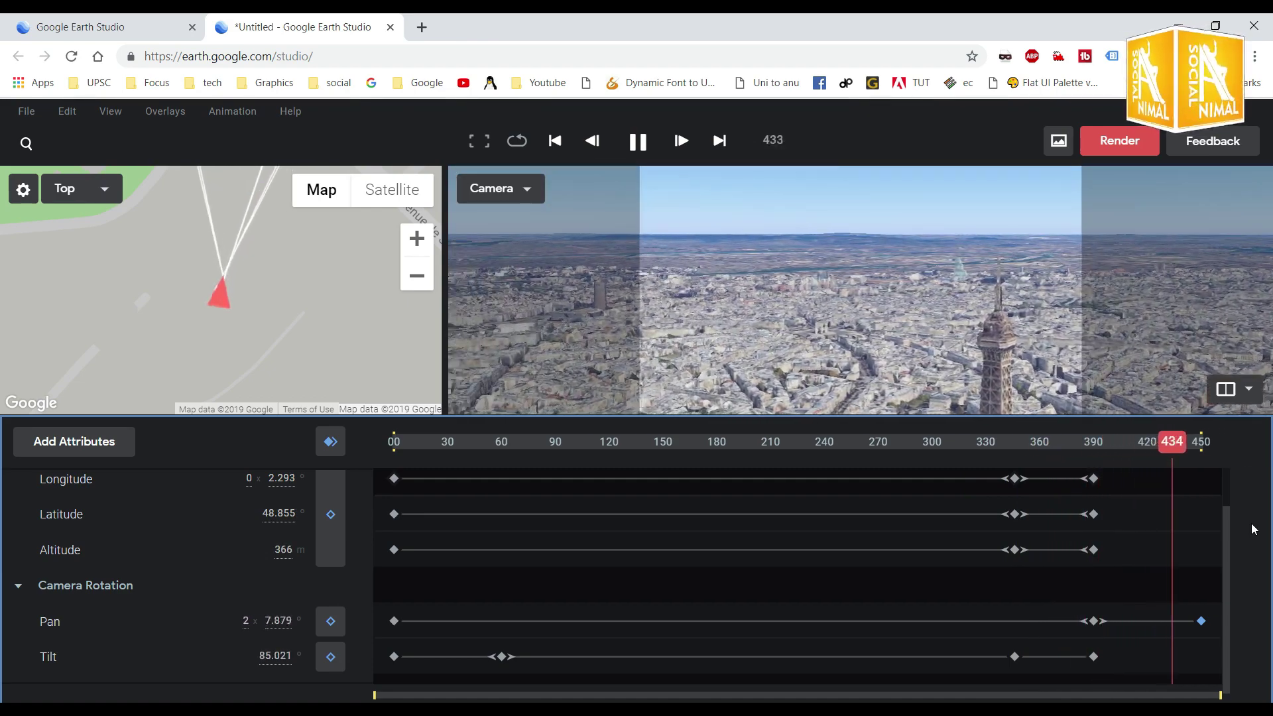
{"action": "key", "text": "space"}
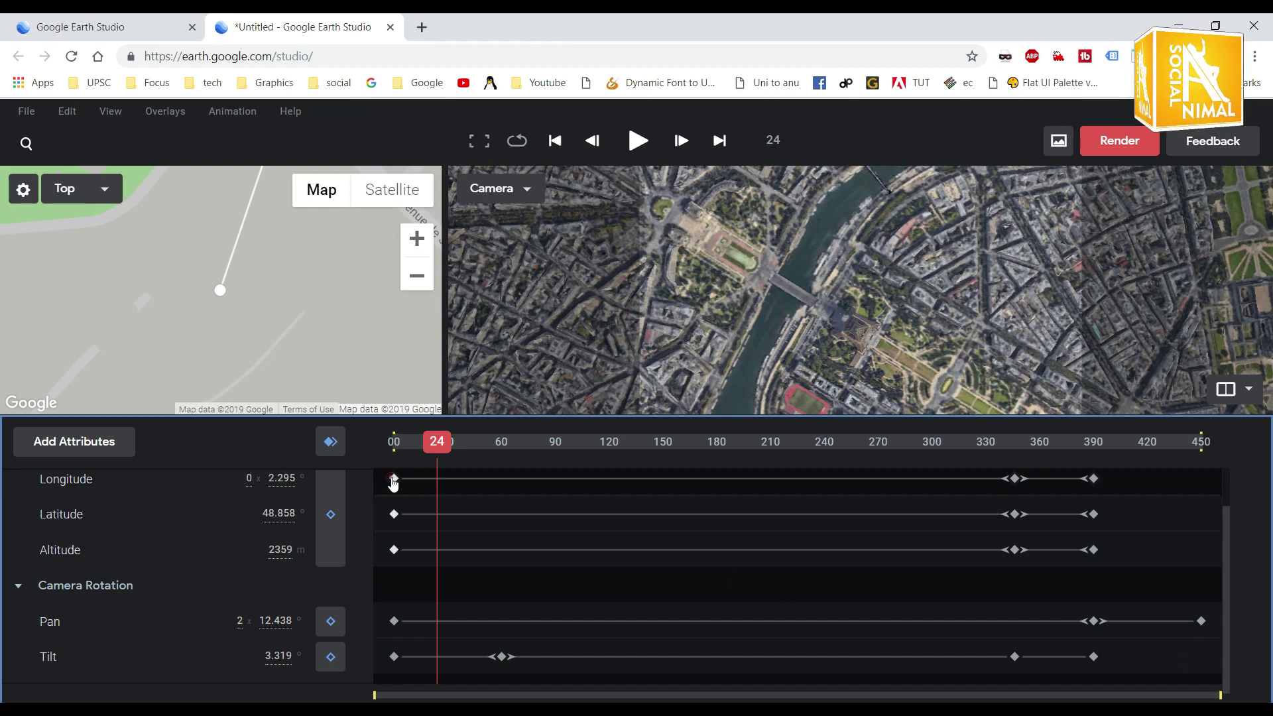
{"action": "left_click", "coordinate": [629, 441]}
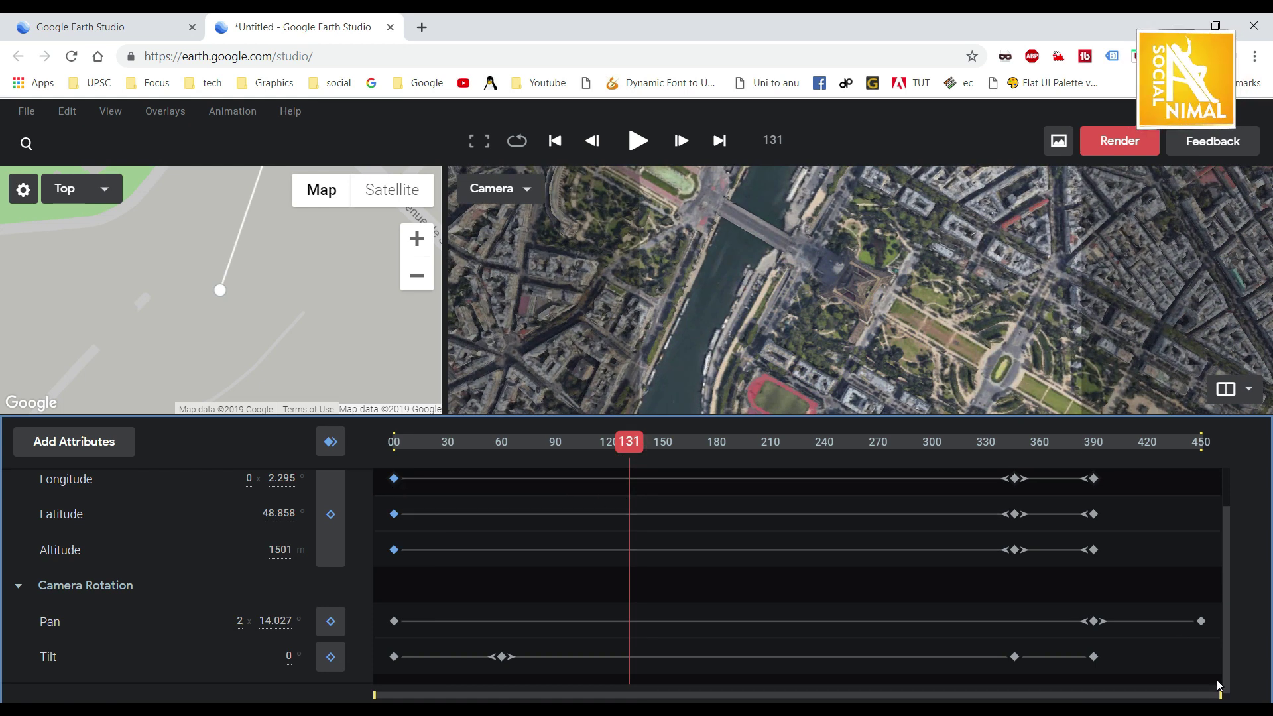
{"action": "left_click_drag", "start_coordinate": [1207, 476], "coordinate": [947, 670]}
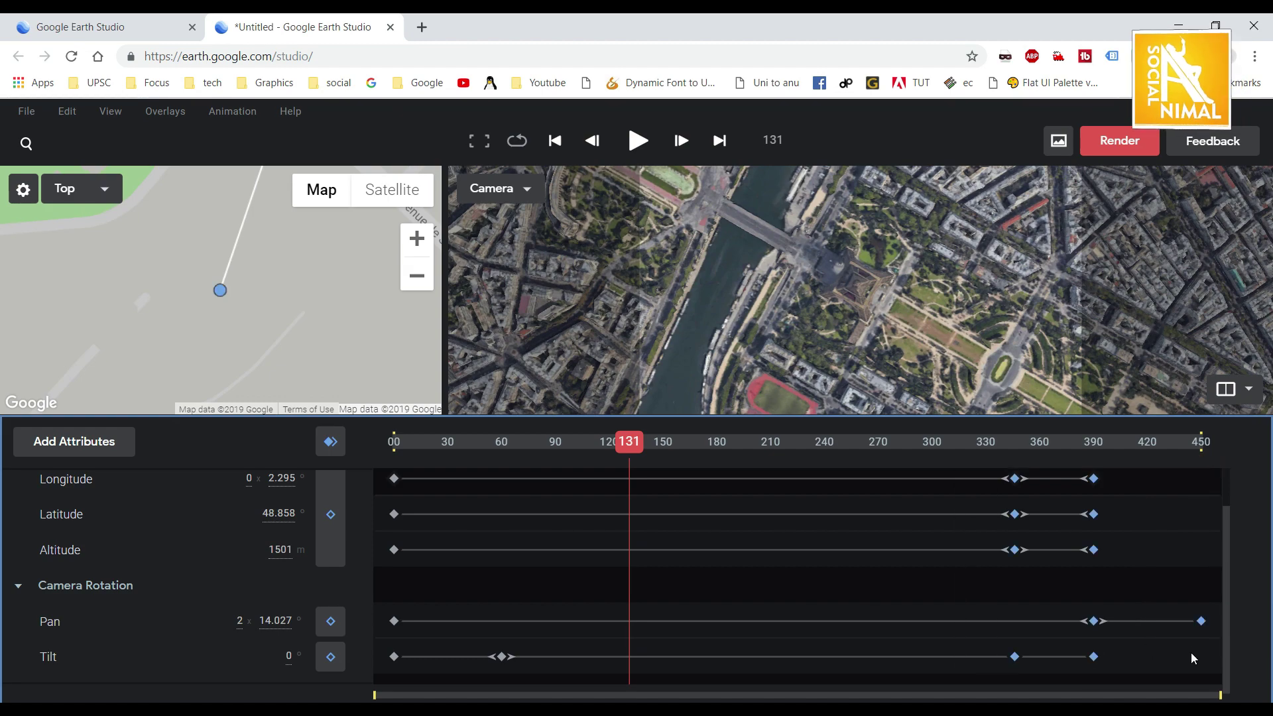
{"action": "left_click_drag", "start_coordinate": [1094, 625], "coordinate": [818, 630]}
{"action": "key", "text": "Home"}
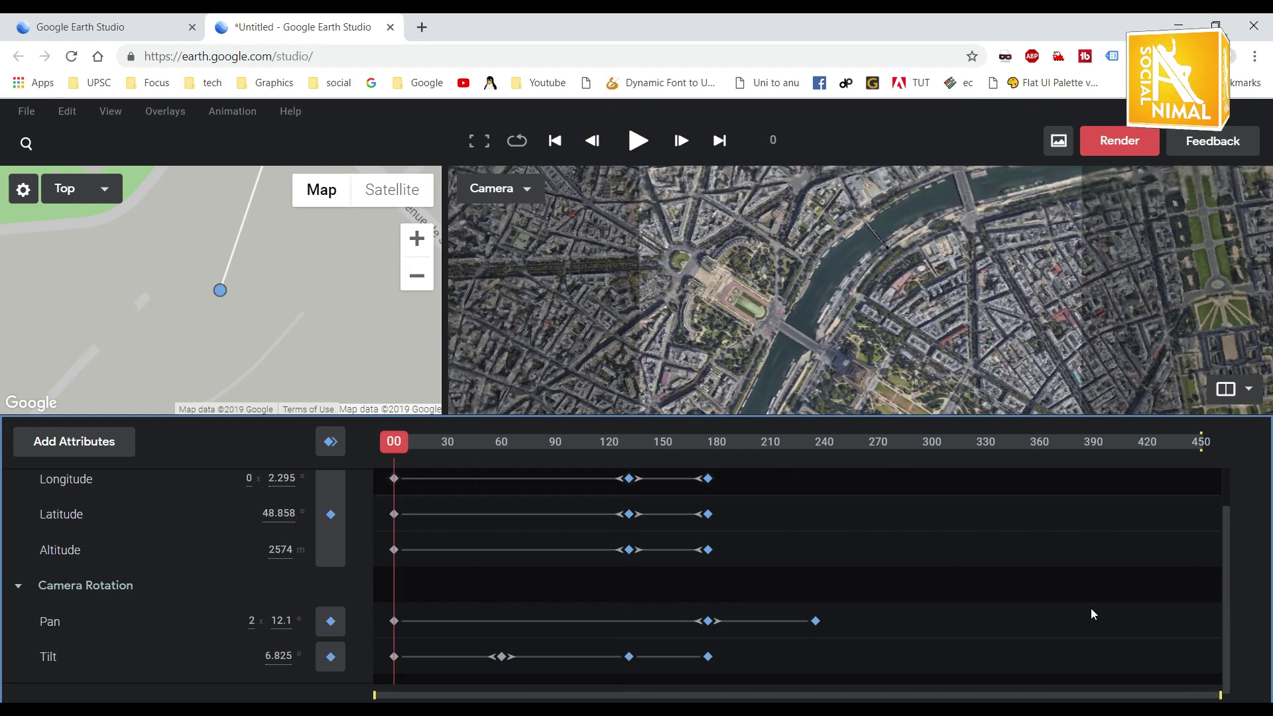
{"action": "key", "text": "space"}
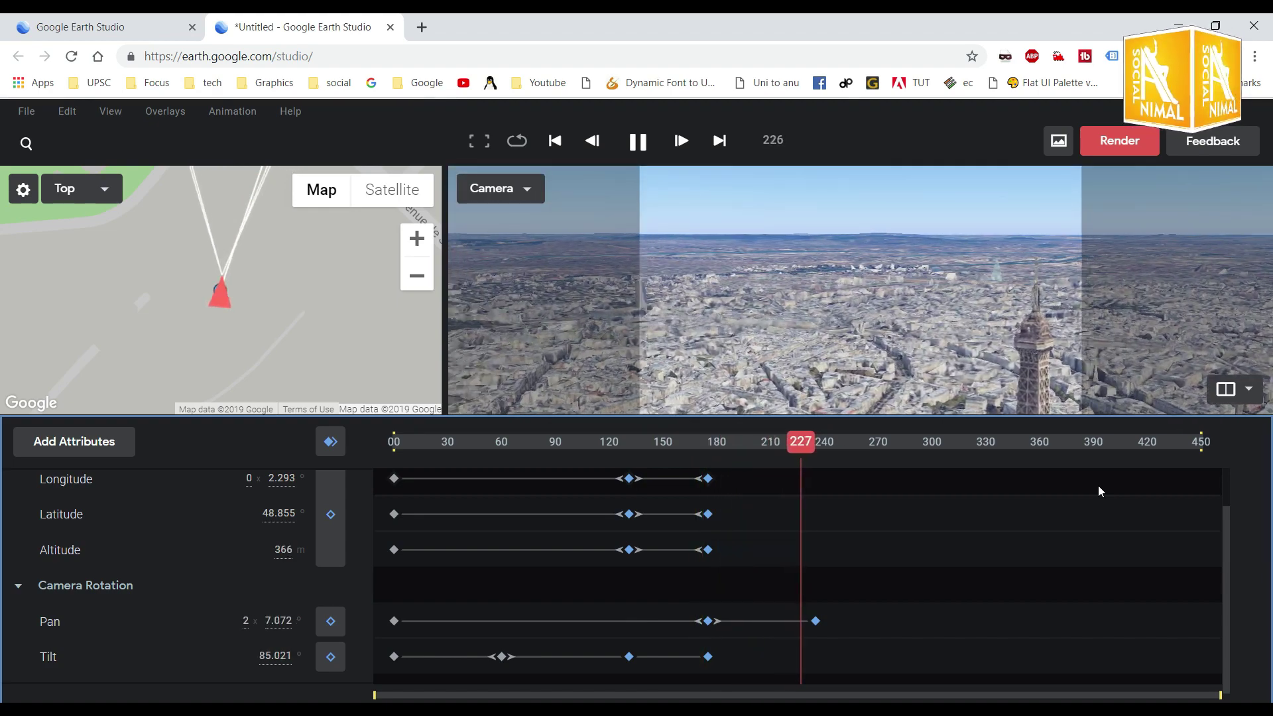
{"action": "key", "text": "space"}
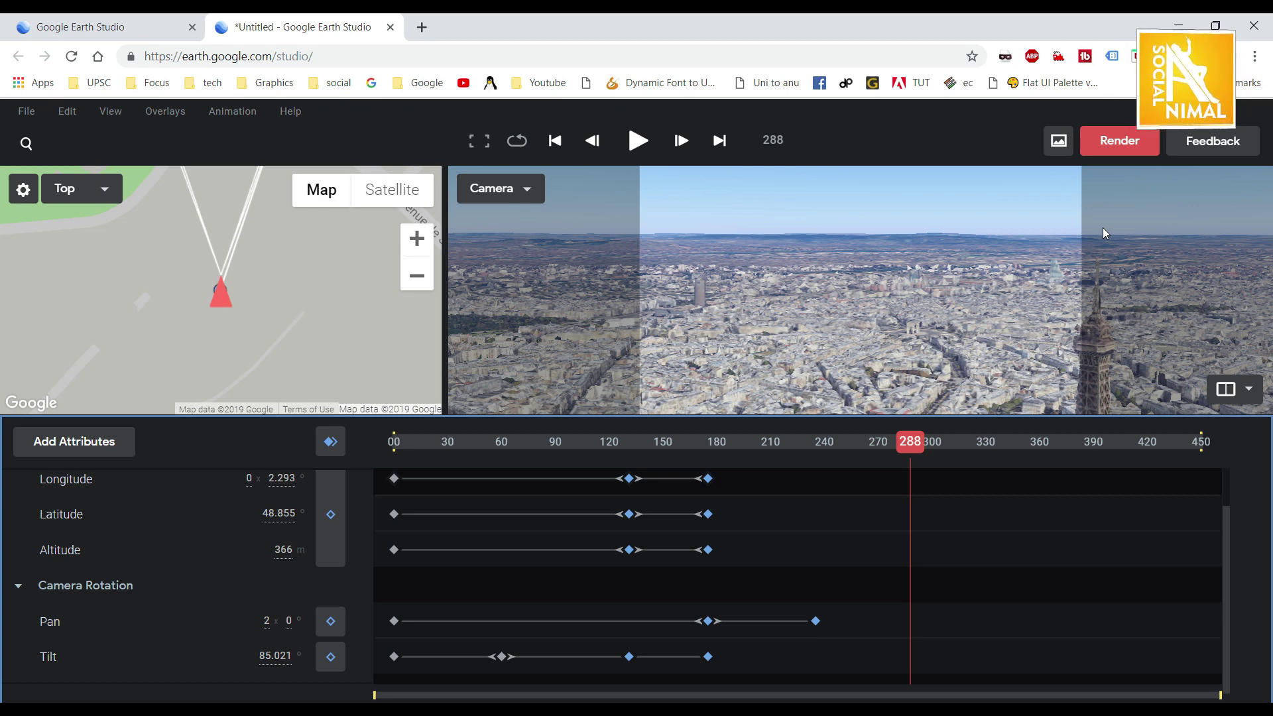
Step: Open the render settings and play through the camera preview
{"action": "left_click", "coordinate": [1135, 141]}
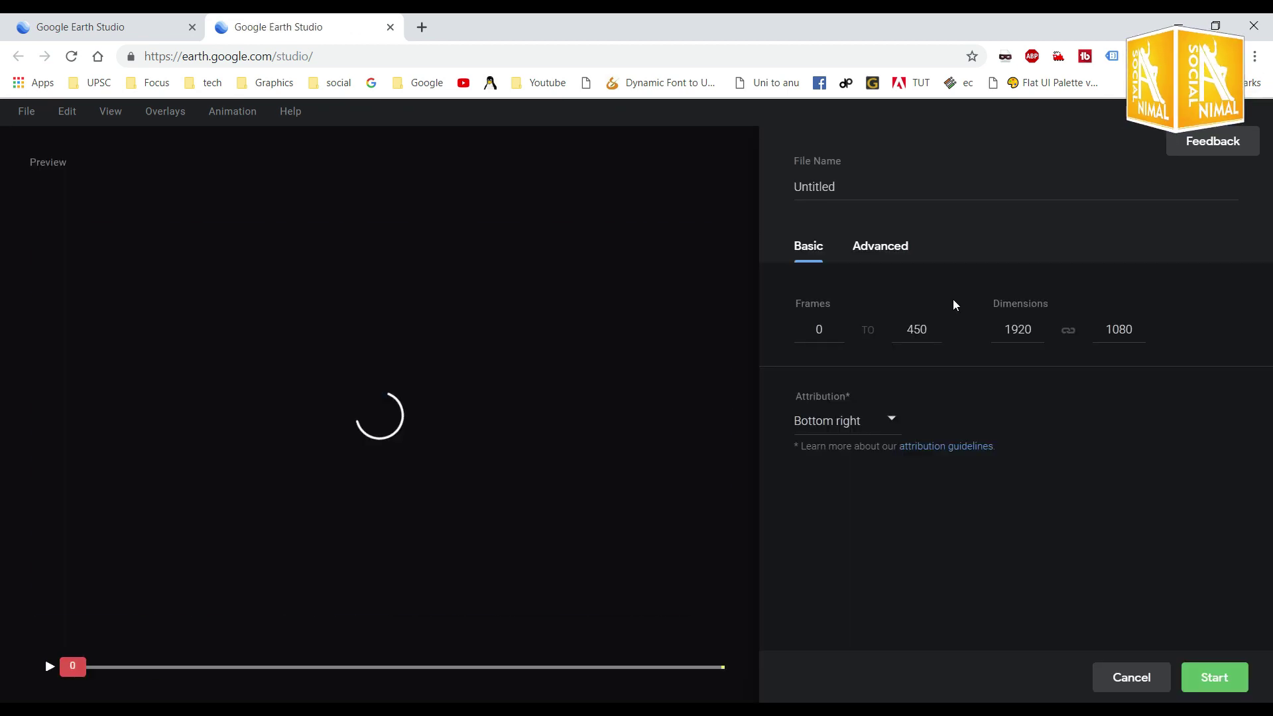
{"action": "left_click", "coordinate": [50, 666]}
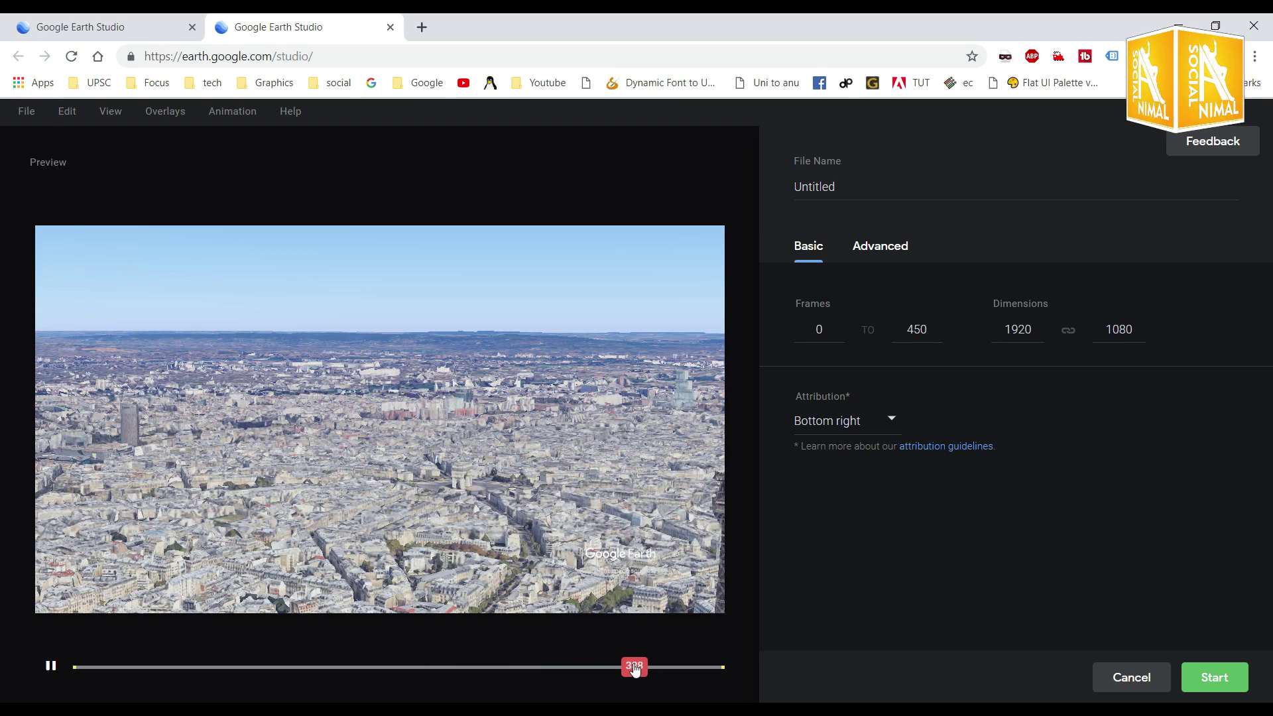
{"action": "left_click_drag", "start_coordinate": [633, 666], "coordinate": [8, 652]}
Step: Reset the preview to frame 0 and render 'Untitled', frames 0–450, as a 1920x1080 JPEG sequence
{"action": "left_click", "coordinate": [50, 666]}
{"action": "left_click", "coordinate": [50, 666]}
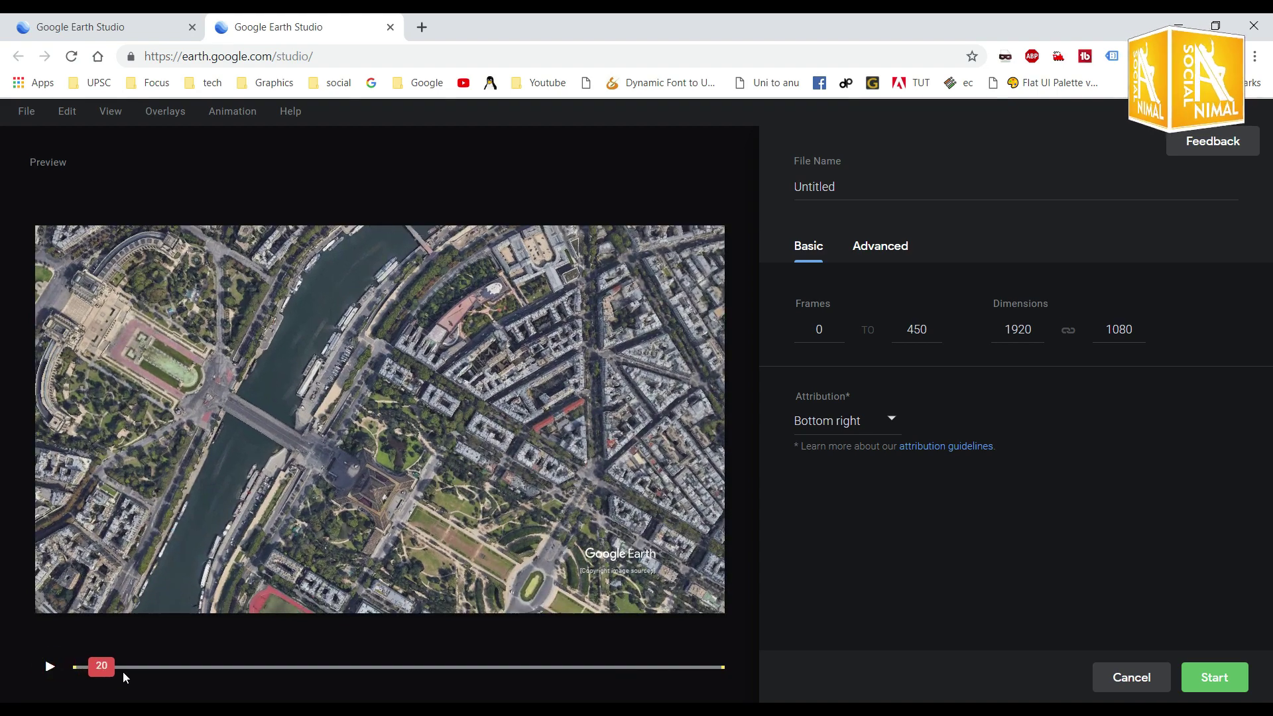
{"action": "left_click_drag", "start_coordinate": [100, 666], "coordinate": [72, 665]}
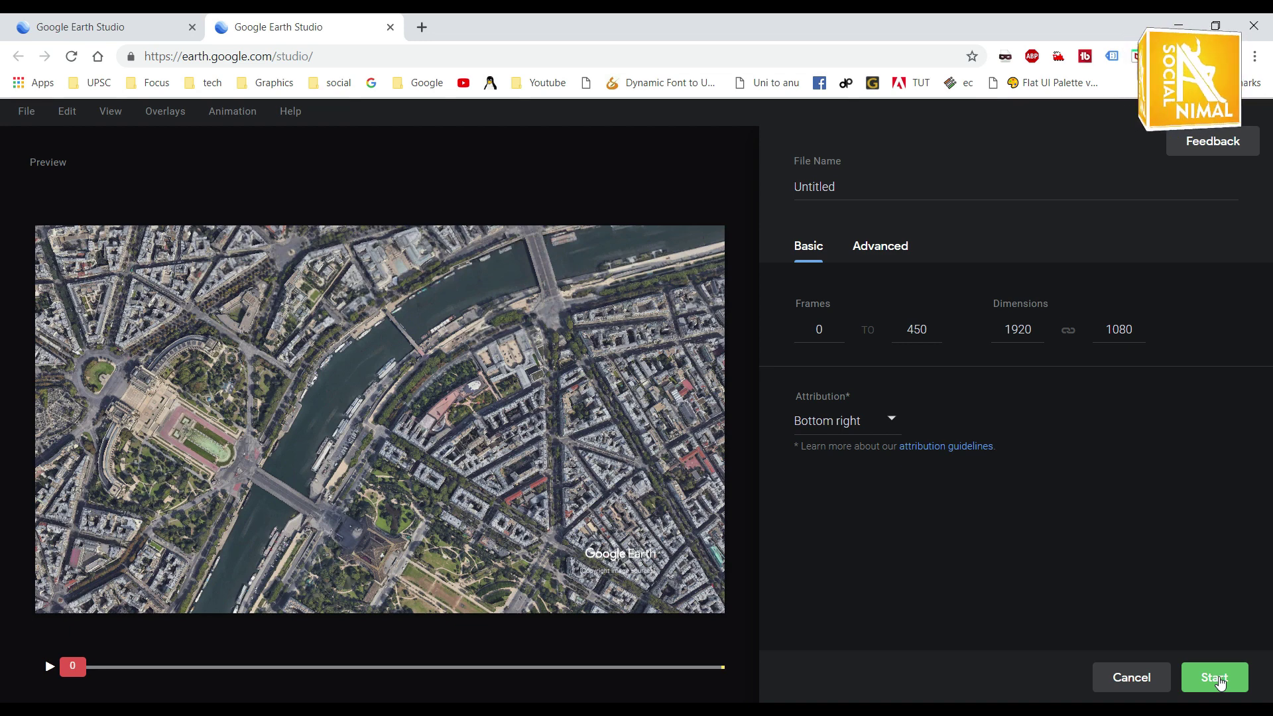
{"action": "left_click", "coordinate": [845, 189]}
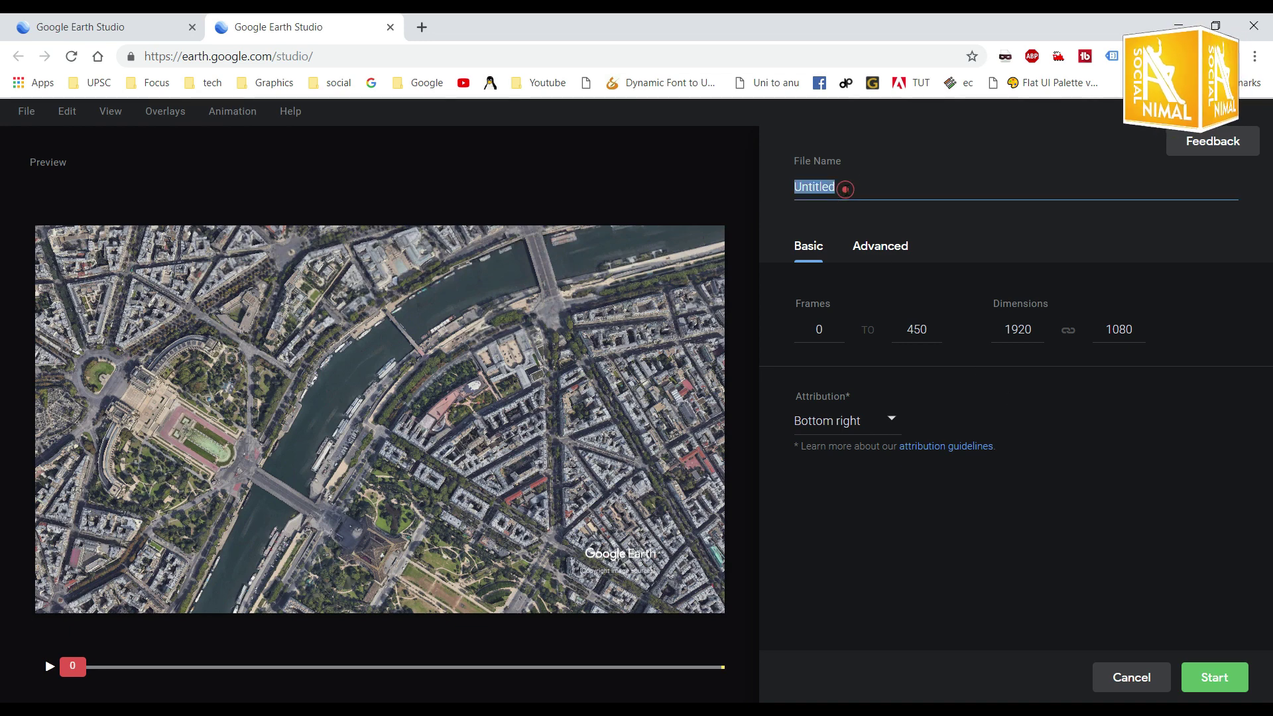
{"action": "left_click", "coordinate": [1227, 677]}
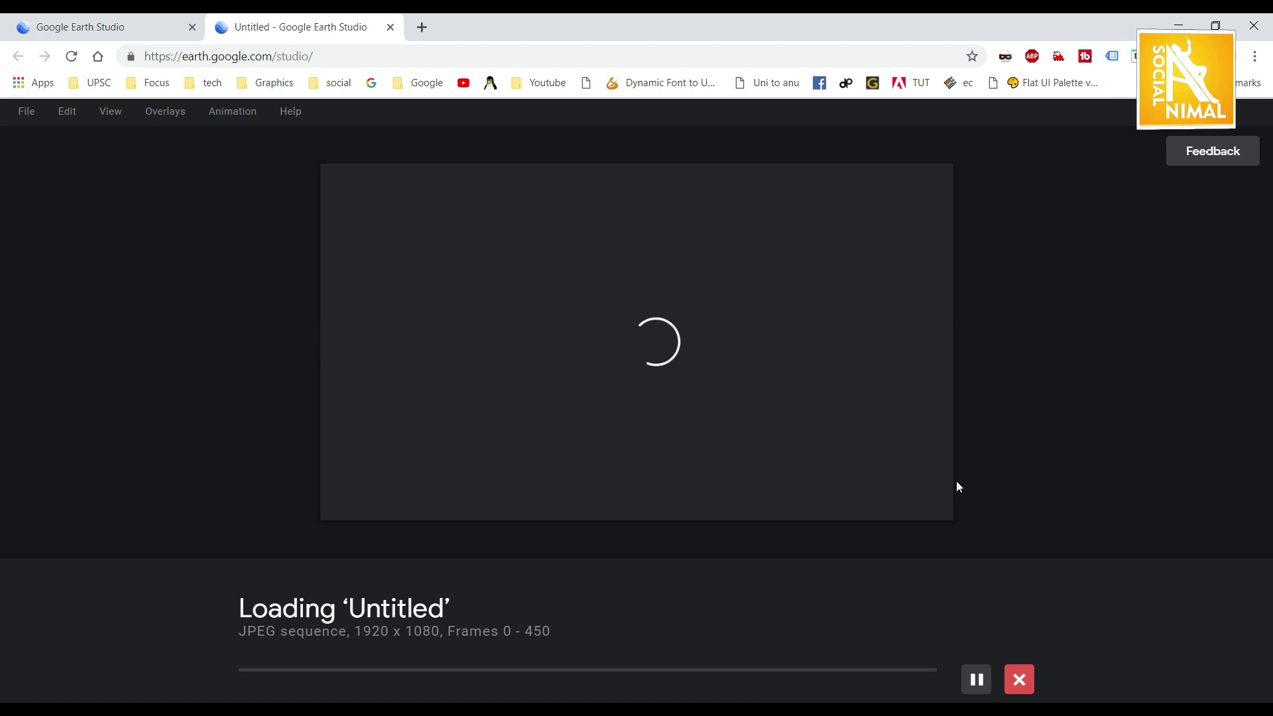